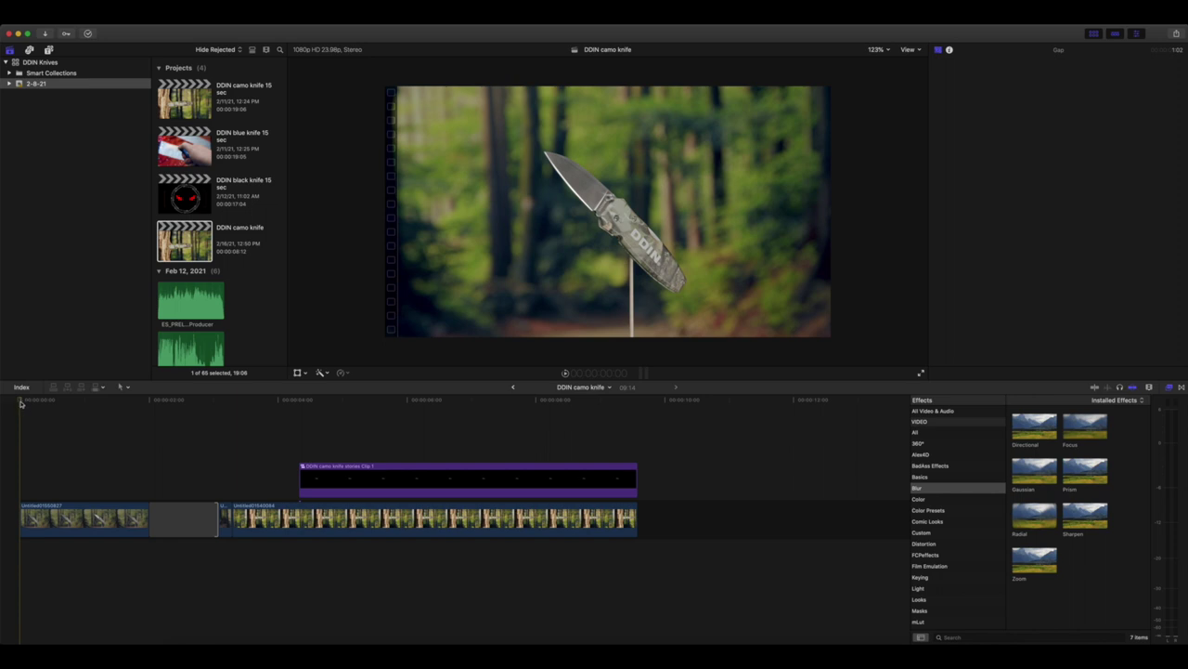
- Scrub the project opening and select the first clip to show its Custom LUT, transform and crop settings
left_click(20, 401)
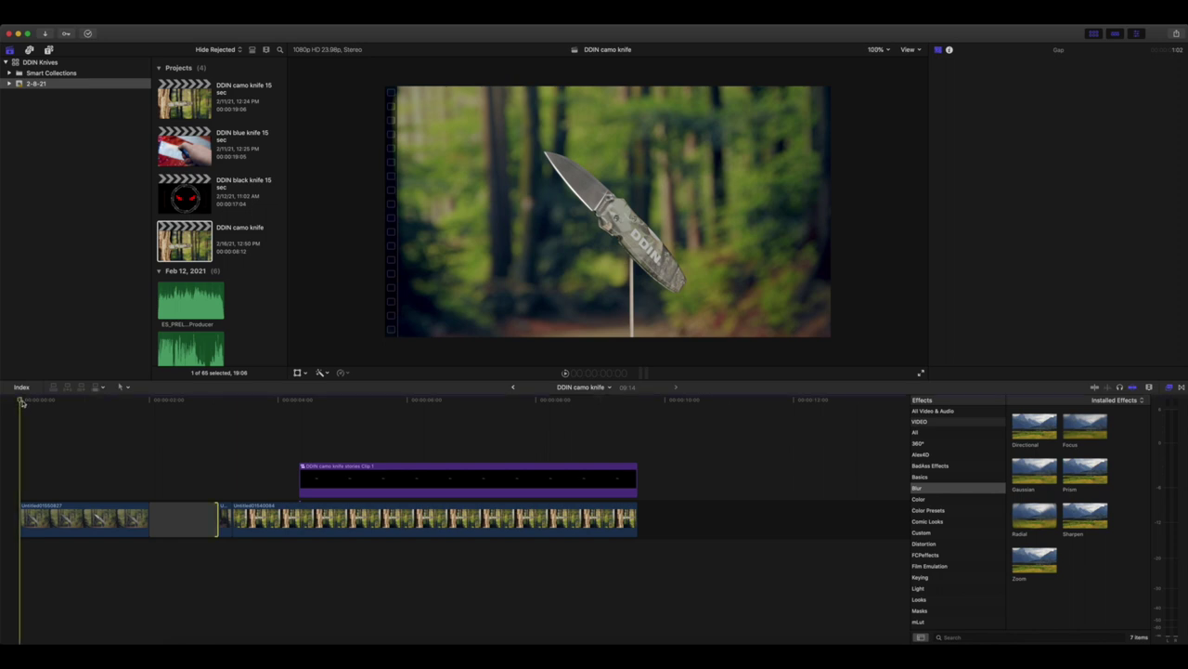
mouse_move(24, 401)
left_mouse_down()
mouse_move(144, 411)
mouse_move(53, 415)
mouse_move(146, 410)
mouse_move(13, 420)
left_mouse_up()
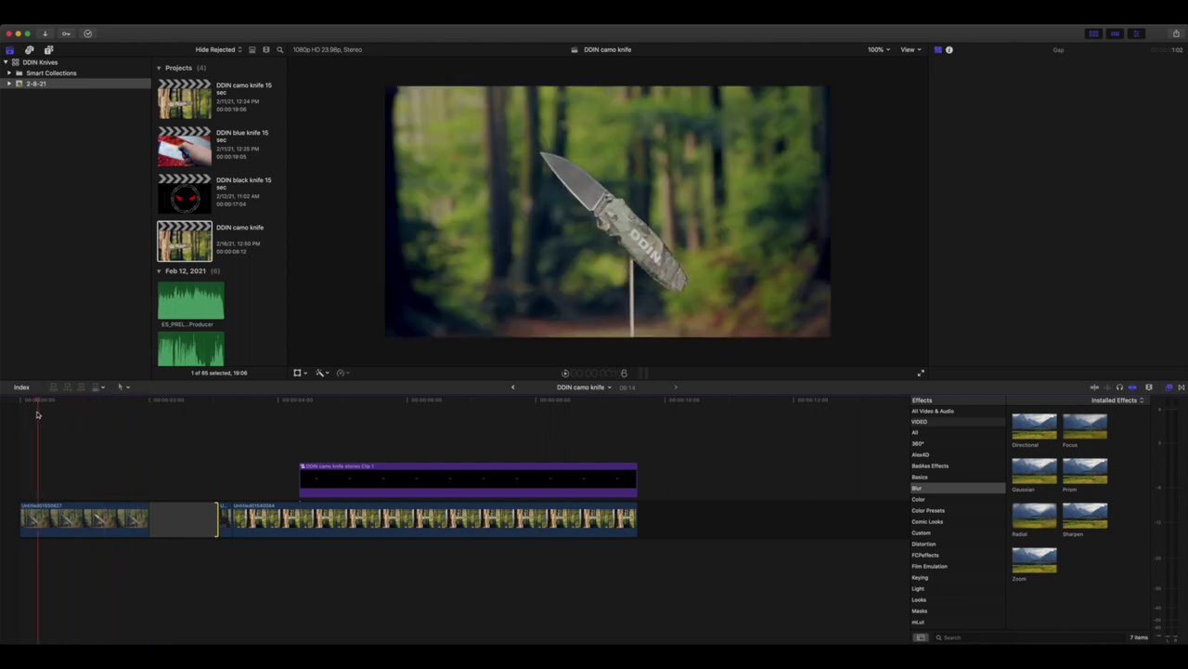
left_click(62, 516)
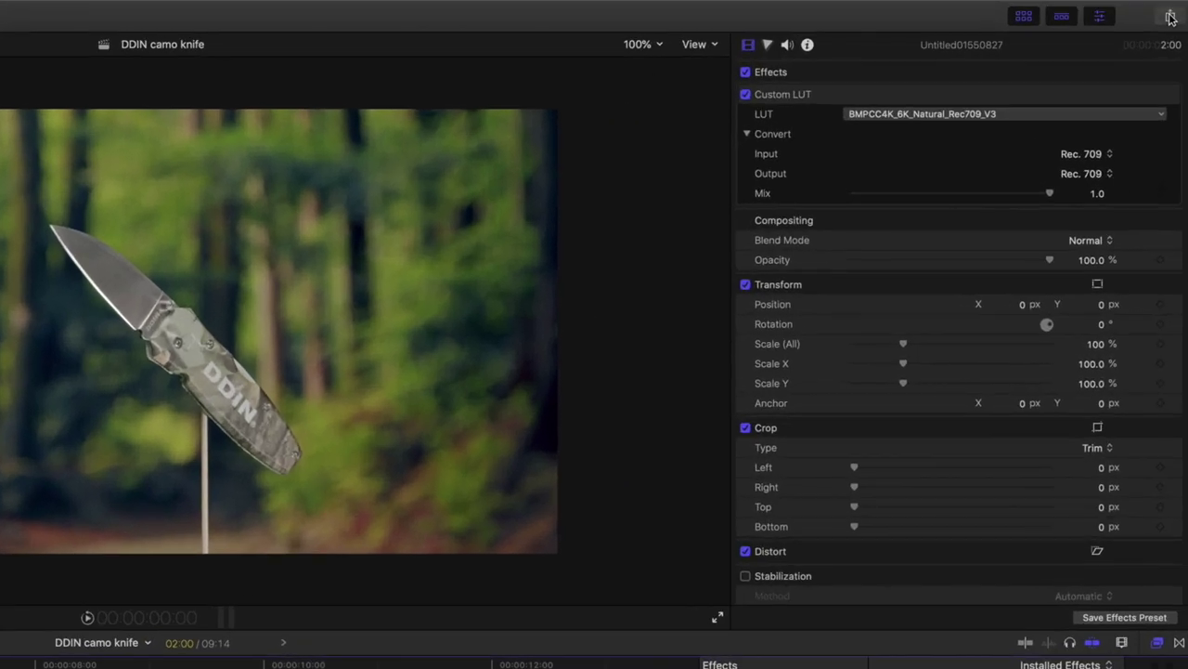
left_click(1178, 34)
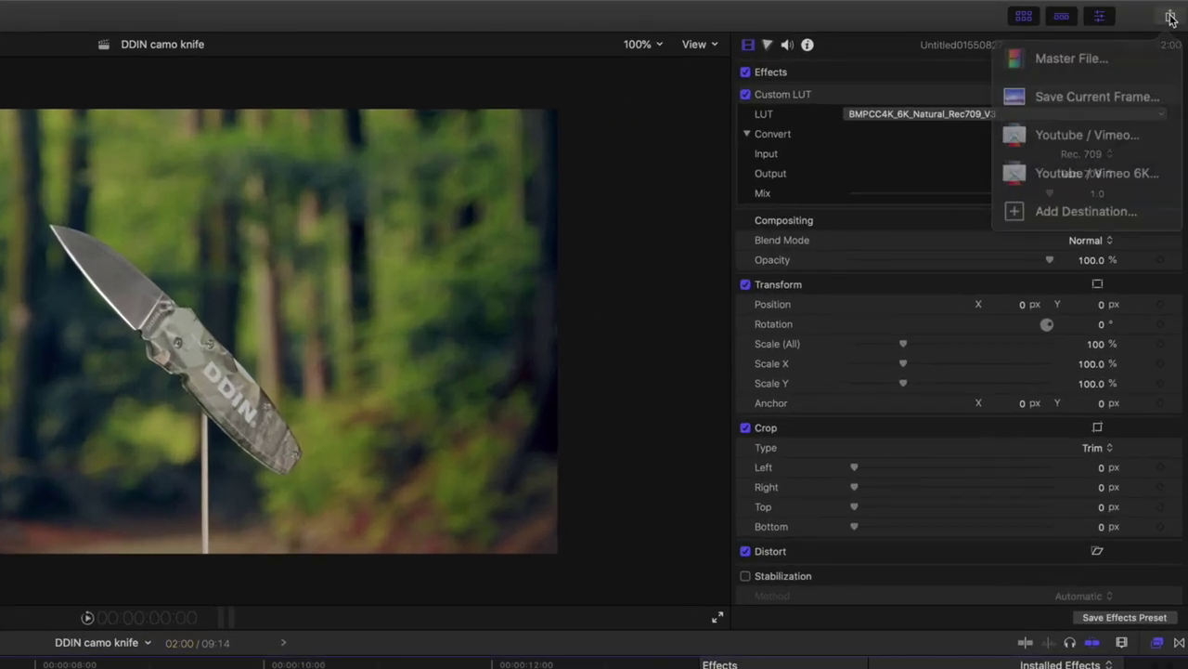
- Save the current frame as a TIFF named 'DDIN camo knife - plate' to the Desktop
left_click(1089, 87)
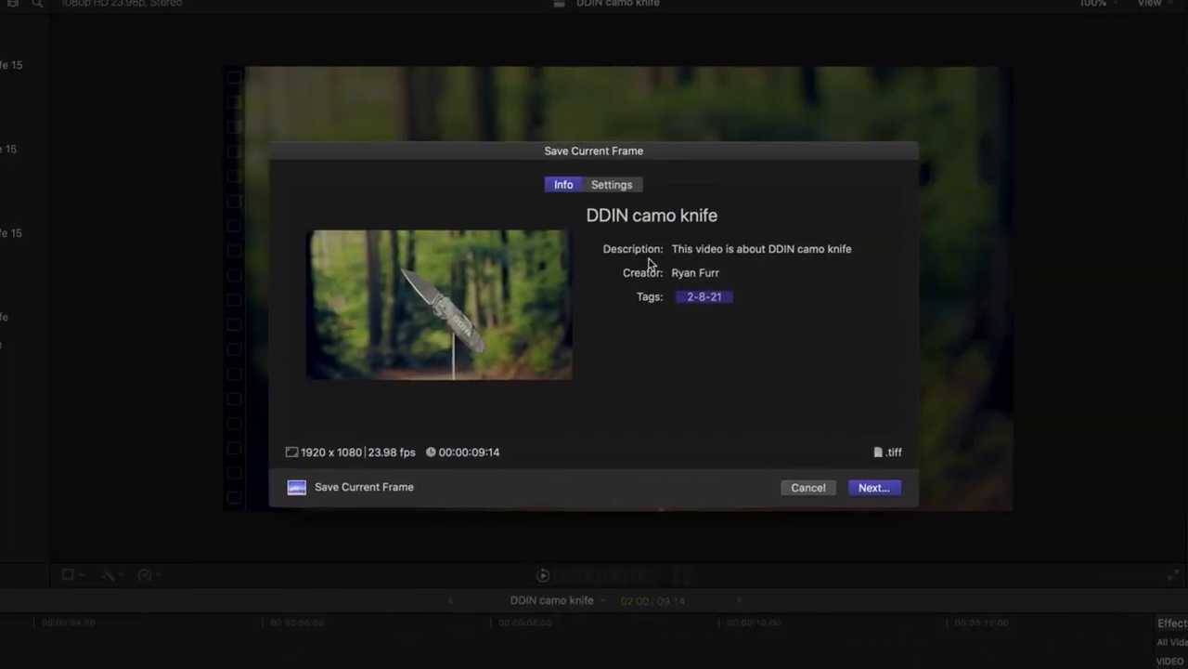
left_click(615, 187)
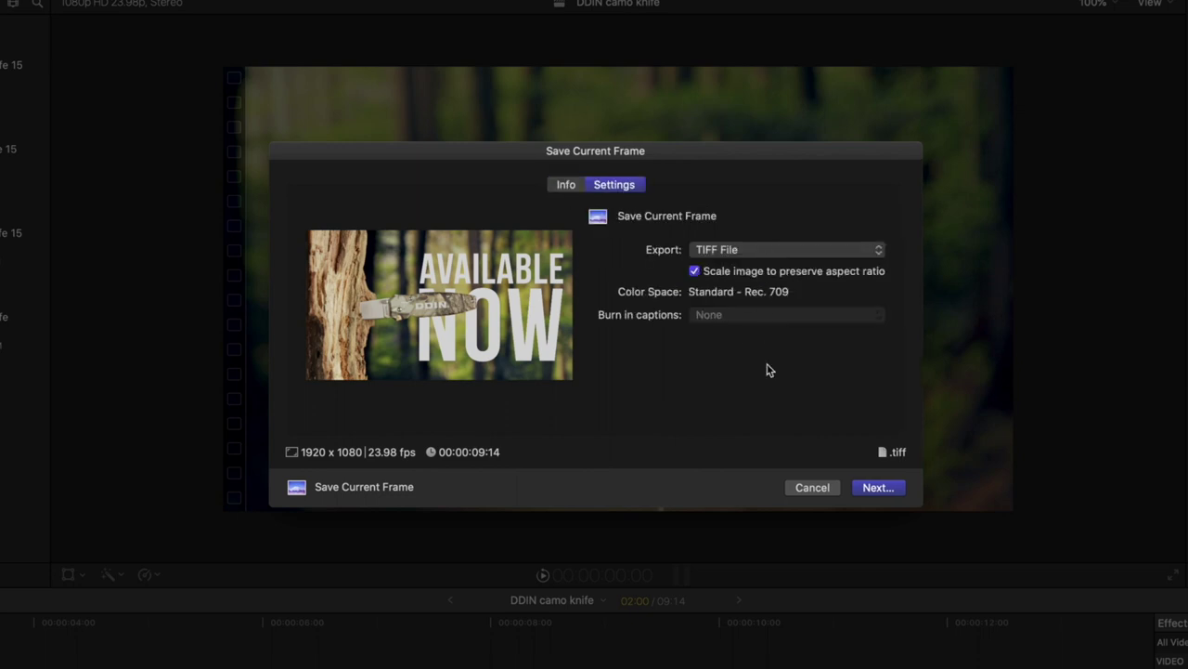
left_click(878, 487)
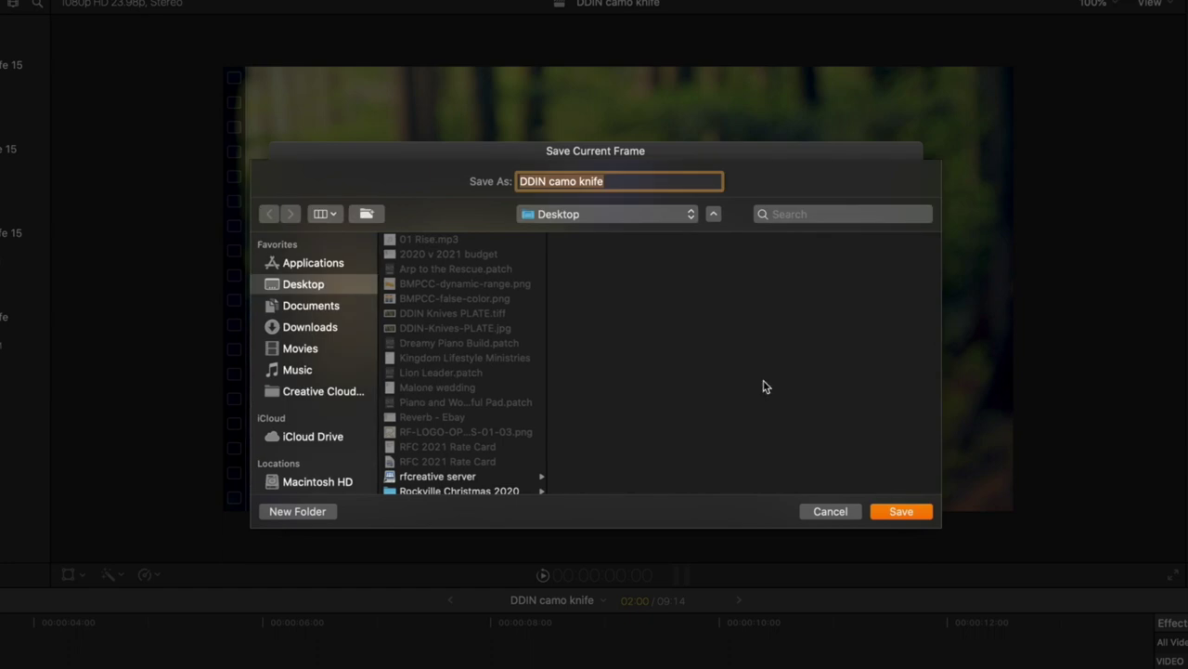
left_click(648, 182)
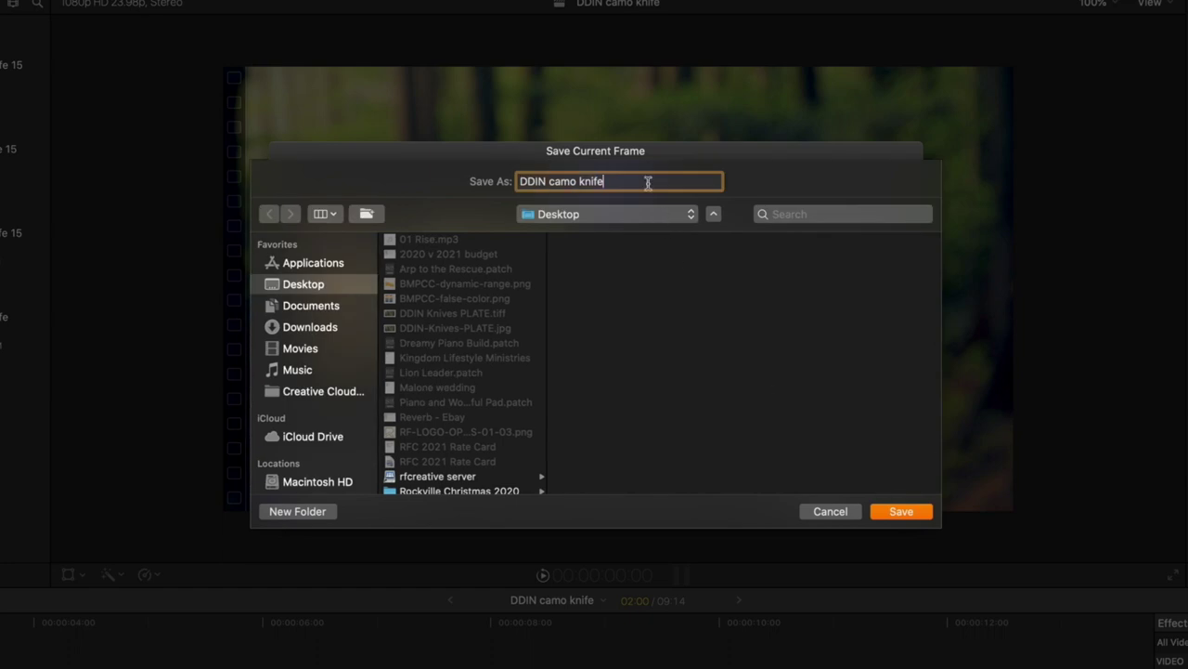
type("- plate")
key("Return")
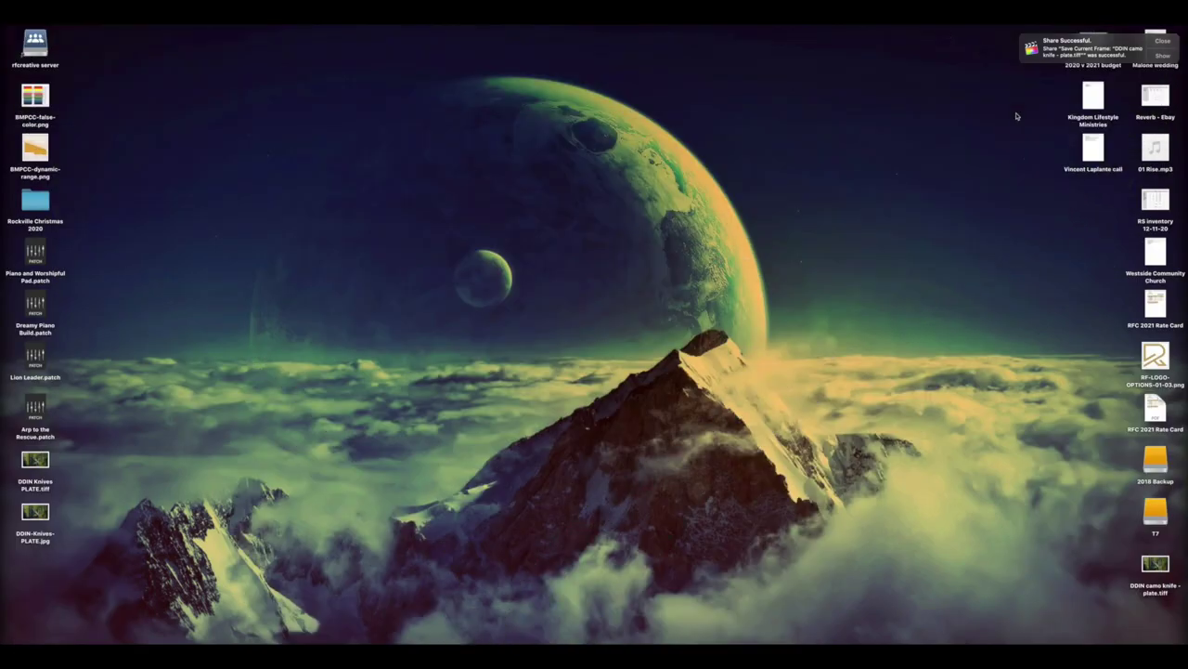
- Open 'DDIN camo knife - plate.tiff' from the desktop with Adobe Photoshop 2021
left_click_drag(1153, 565, 1094, 200)
right_click(1093, 199)
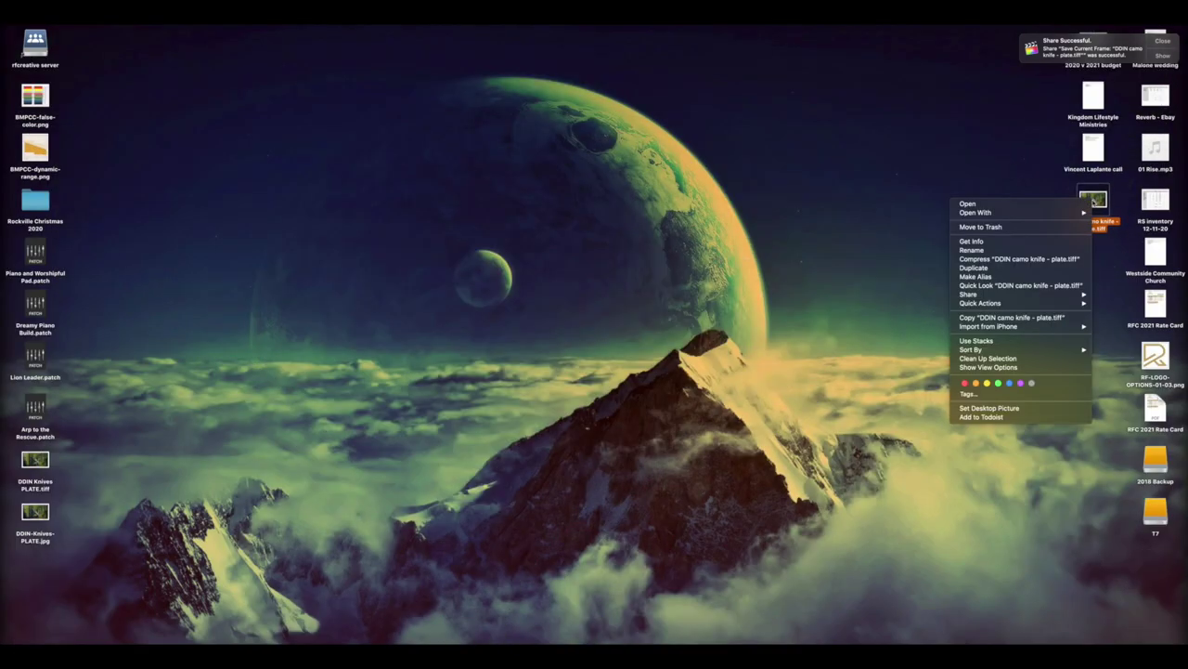
mouse_move(984, 213)
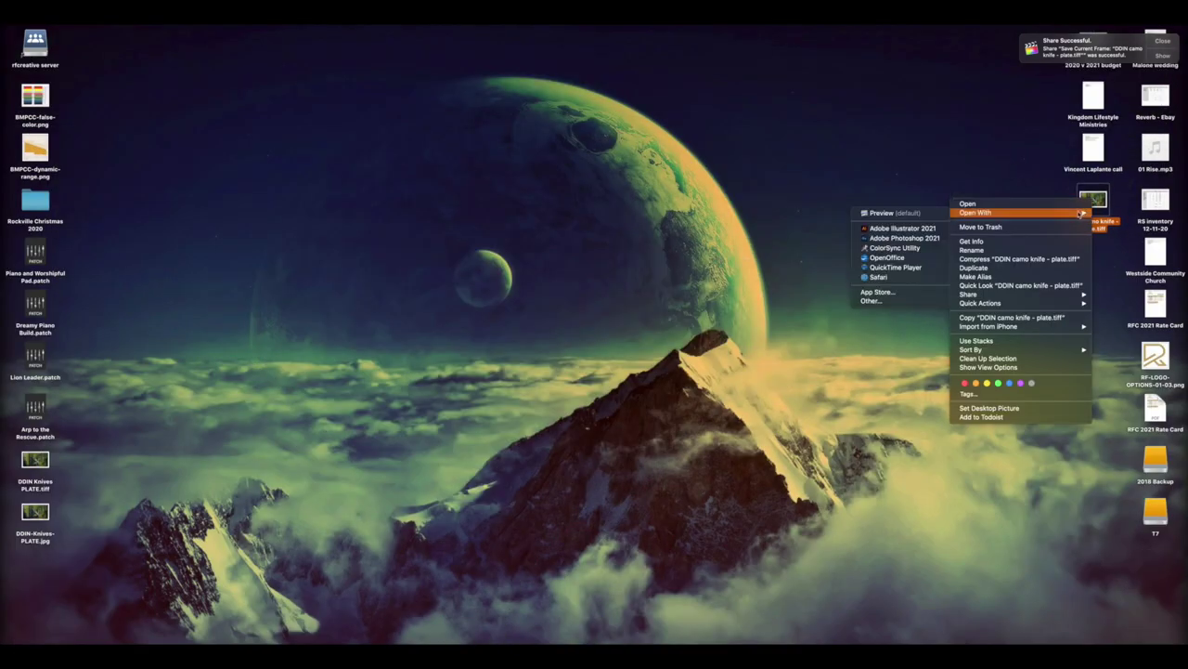
left_click(907, 239)
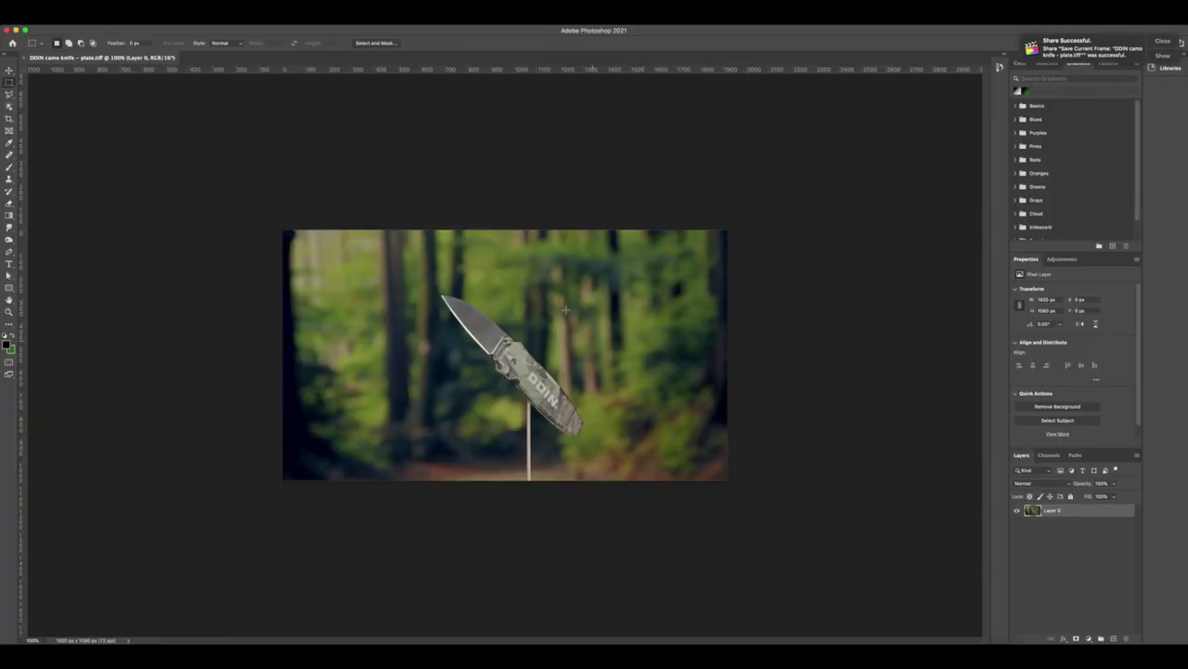
- Select Layer 0 and zoom the knife image to 300%
left_click(1050, 540)
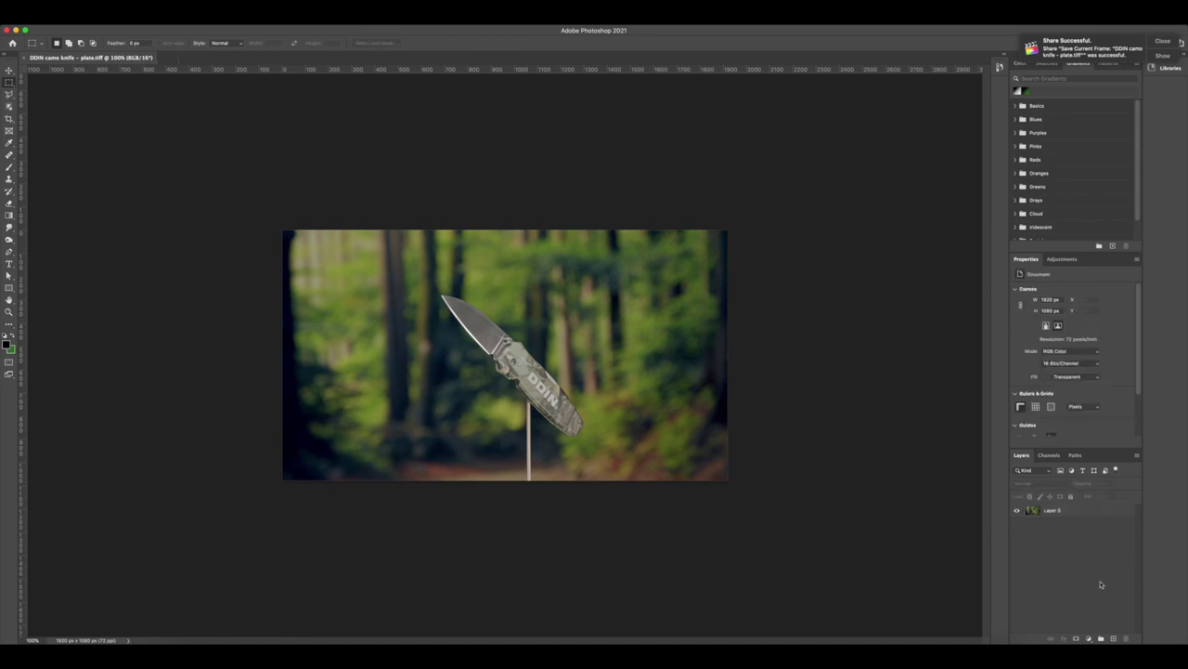
left_click(1070, 512)
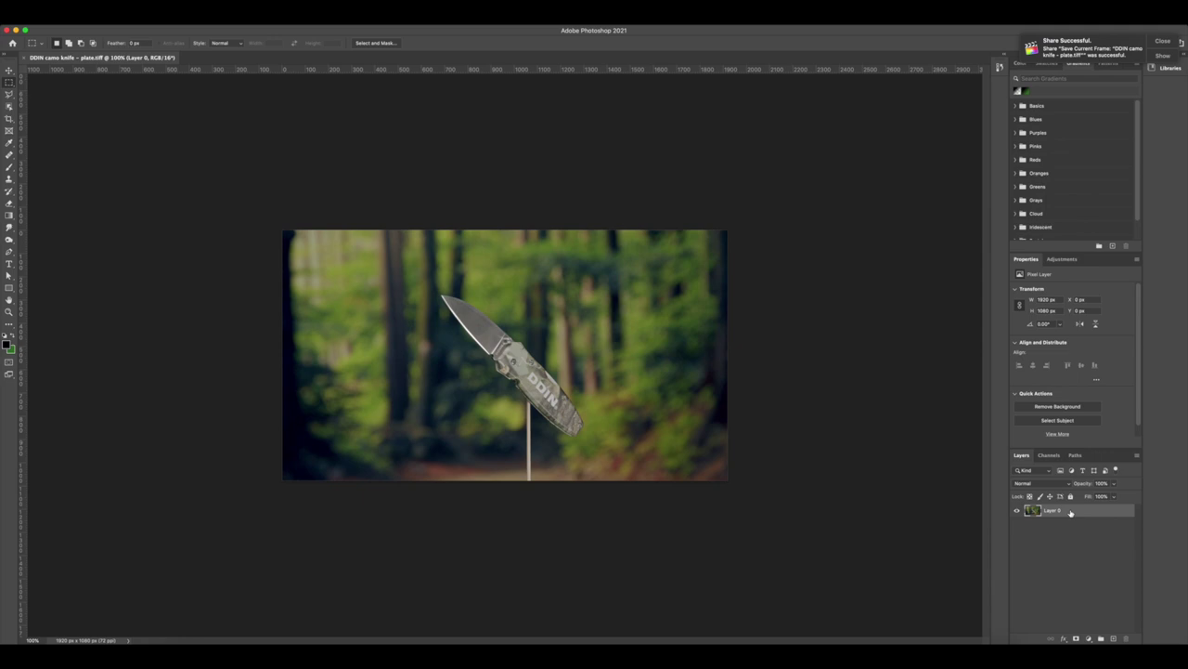
key("super+plus")
key("super+plus")
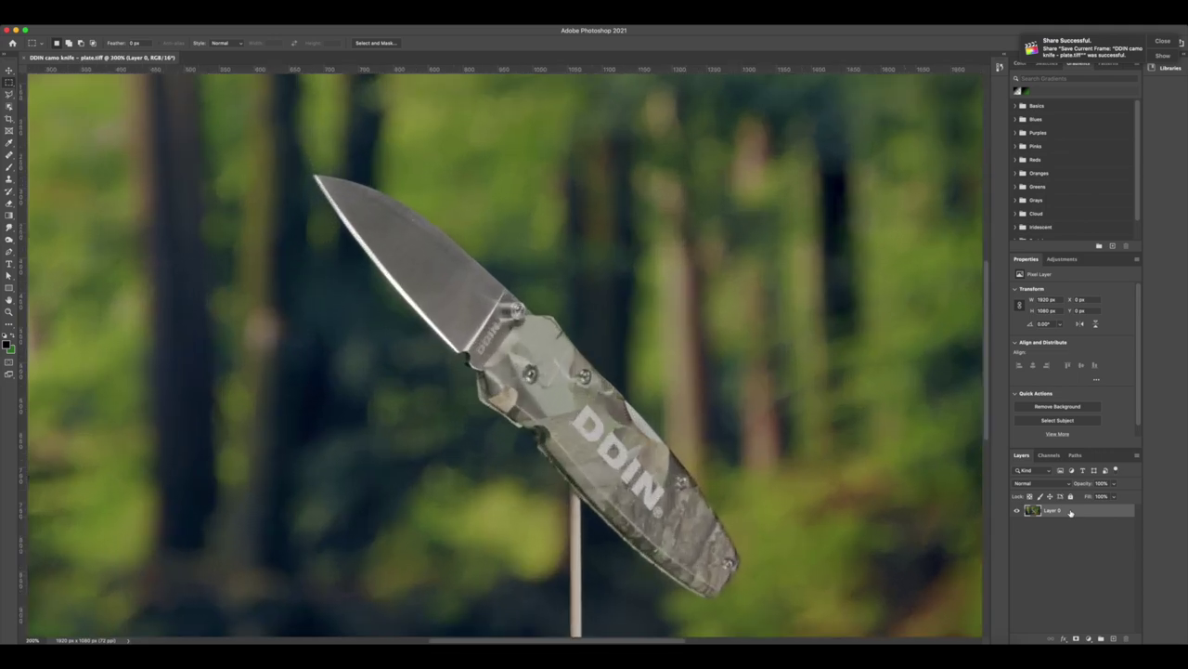
scroll(896, 508, "down", 10)
scroll(897, 497, "up", 6)
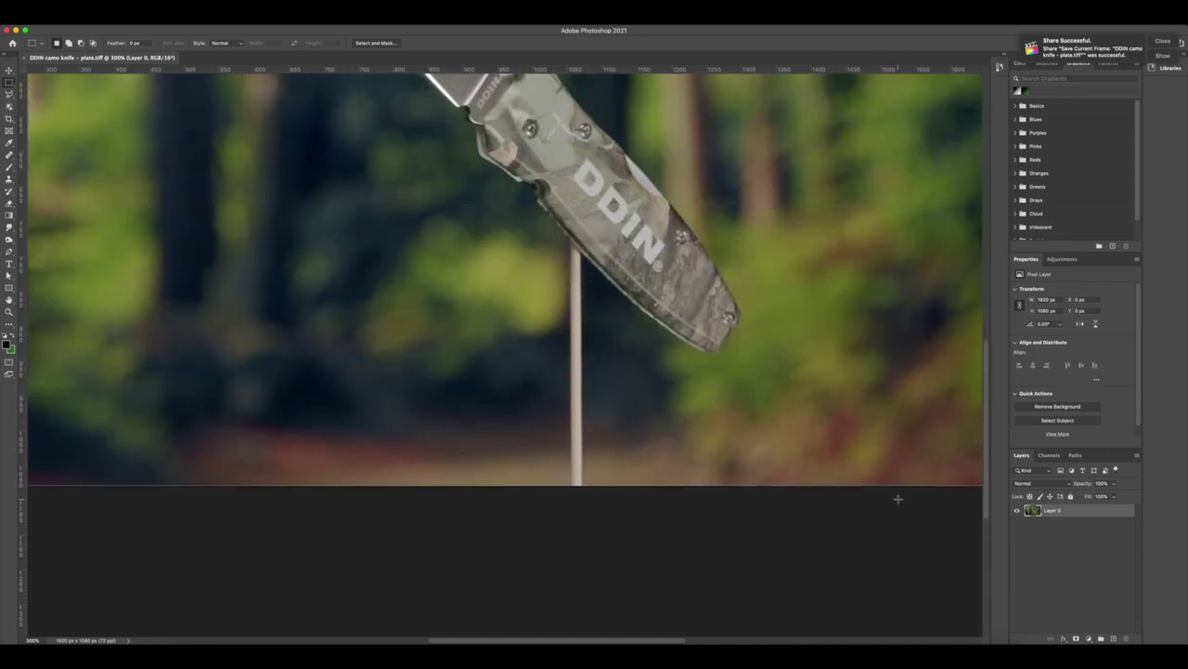
- Trace a Polygonal Lasso selection around the support stick below the knife
left_click(10, 95)
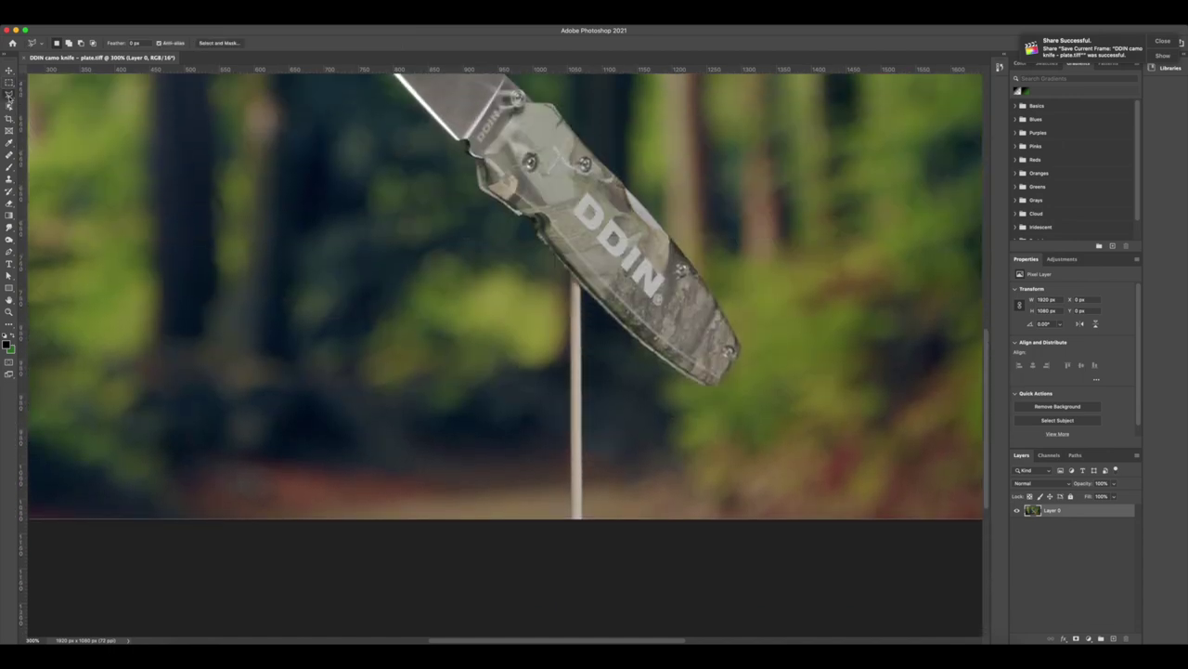
right_click(9, 95)
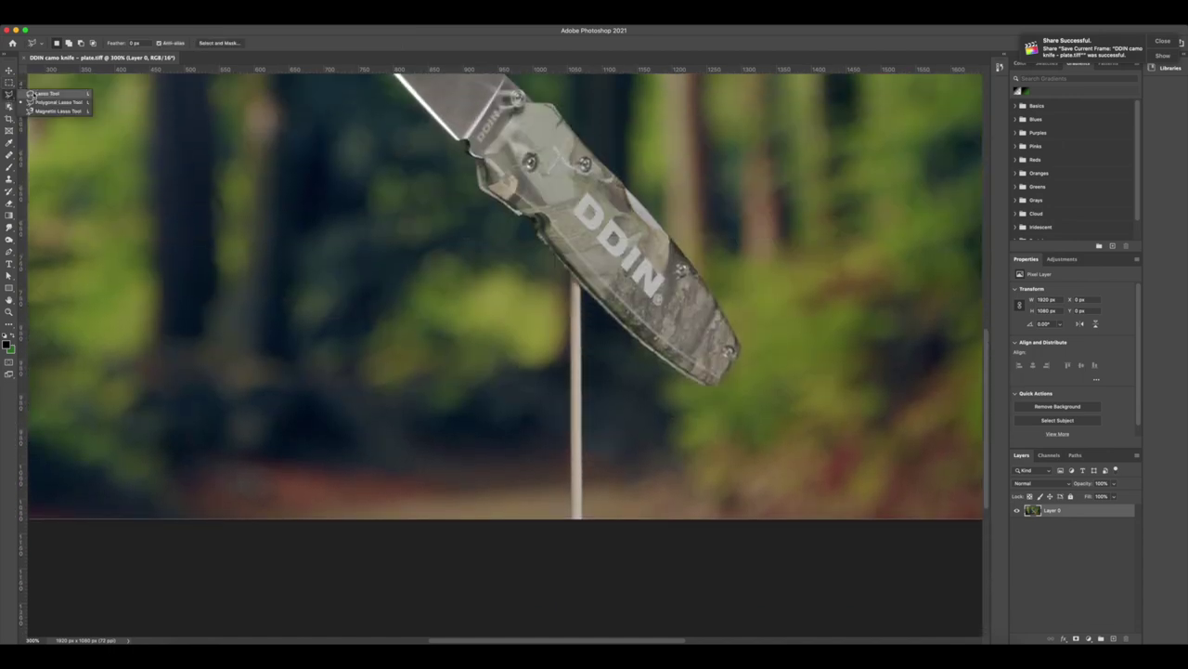
left_click(55, 103)
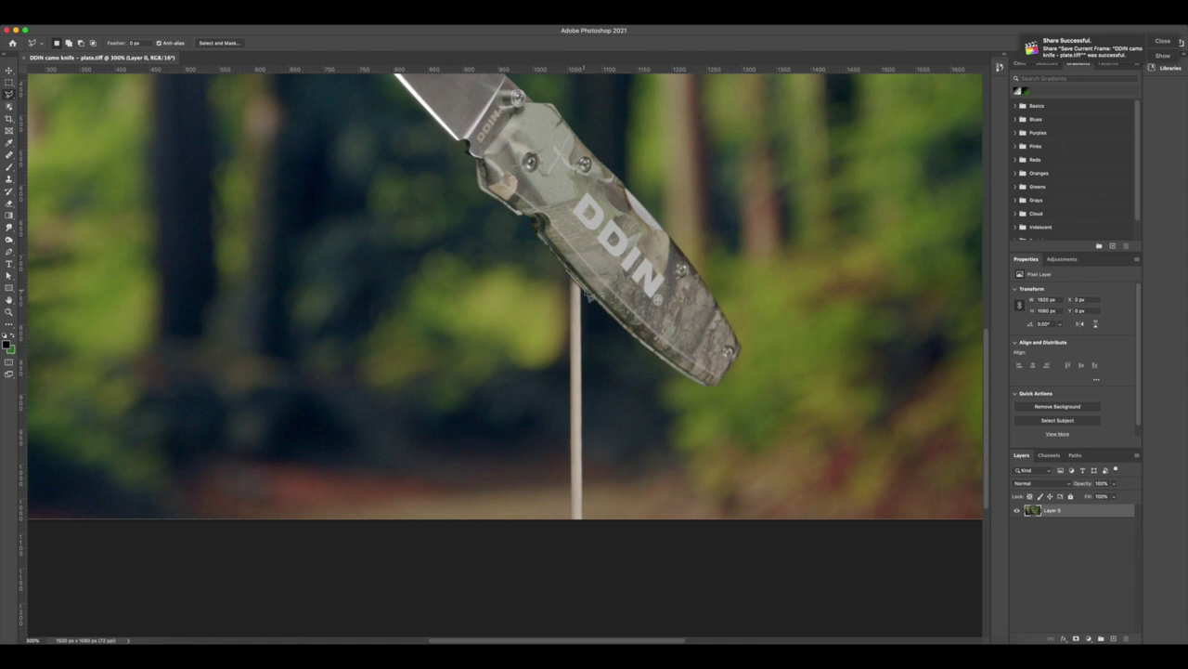
left_click(586, 291)
left_click(589, 526)
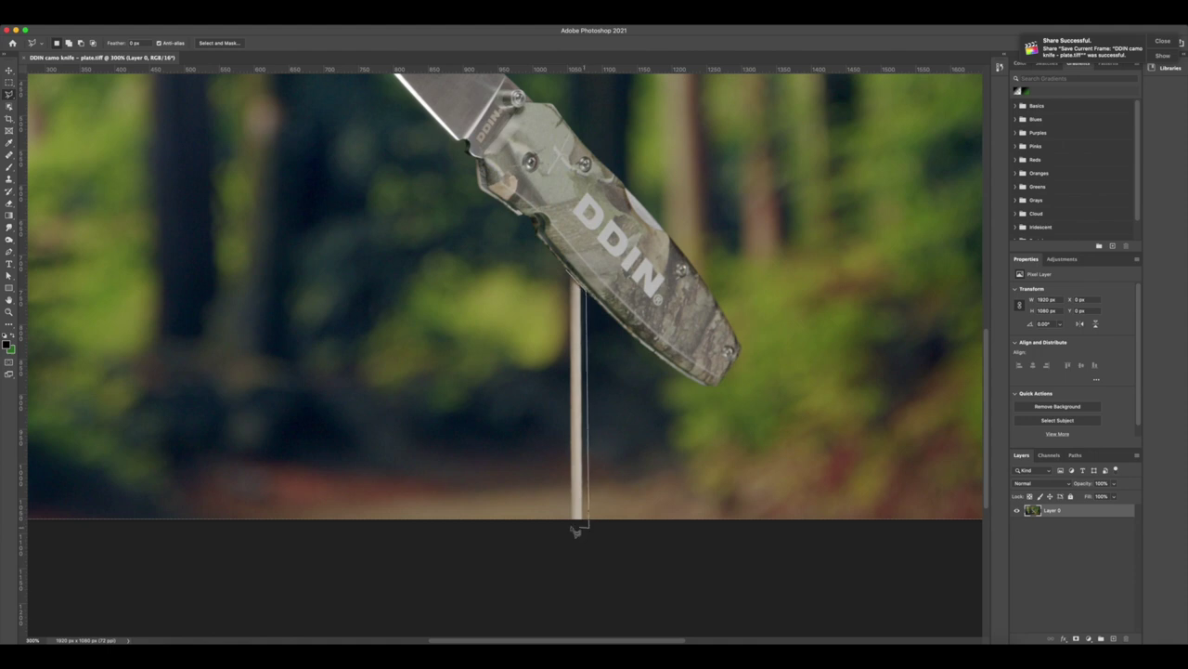
left_click(567, 527)
left_click(568, 273)
left_click(568, 273)
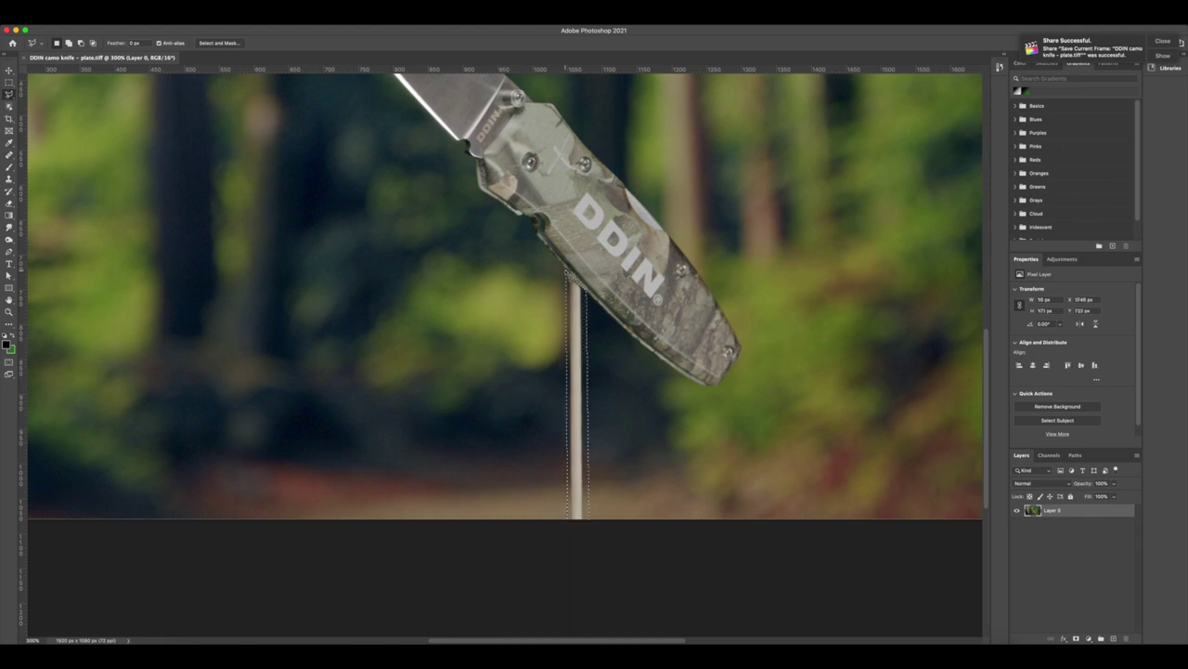
left_click(102, 12)
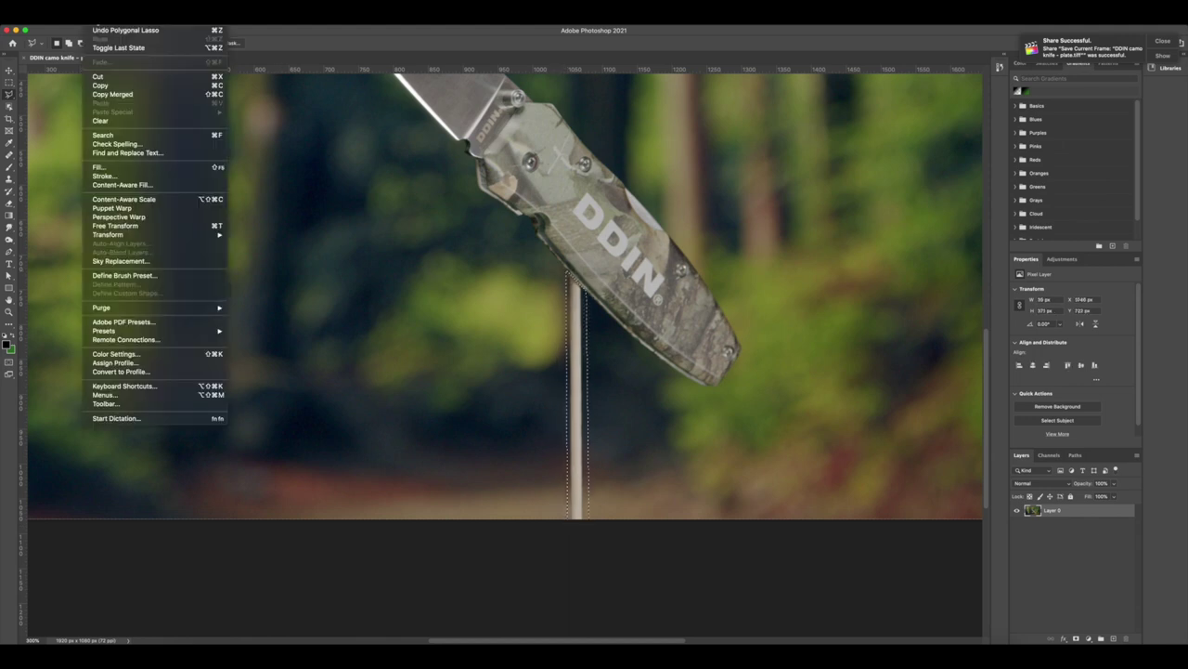
- Content-Aware Fill the stick selection onto a new Layer 0 copy, then deselect
left_click(155, 190)
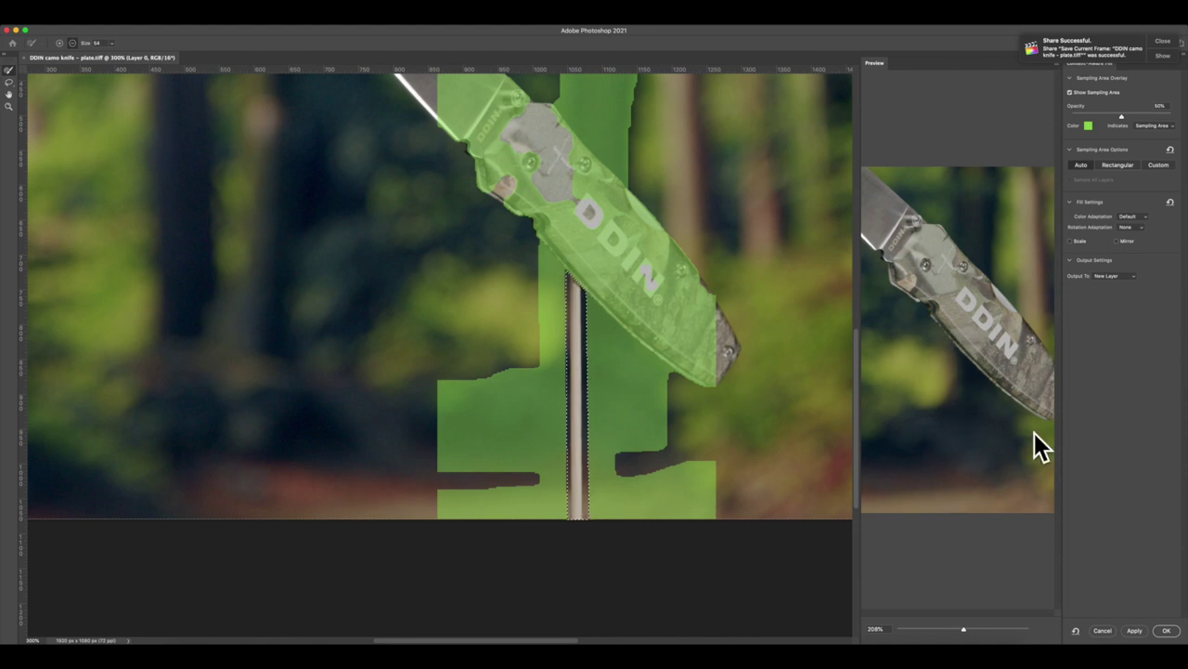
left_click(1135, 631)
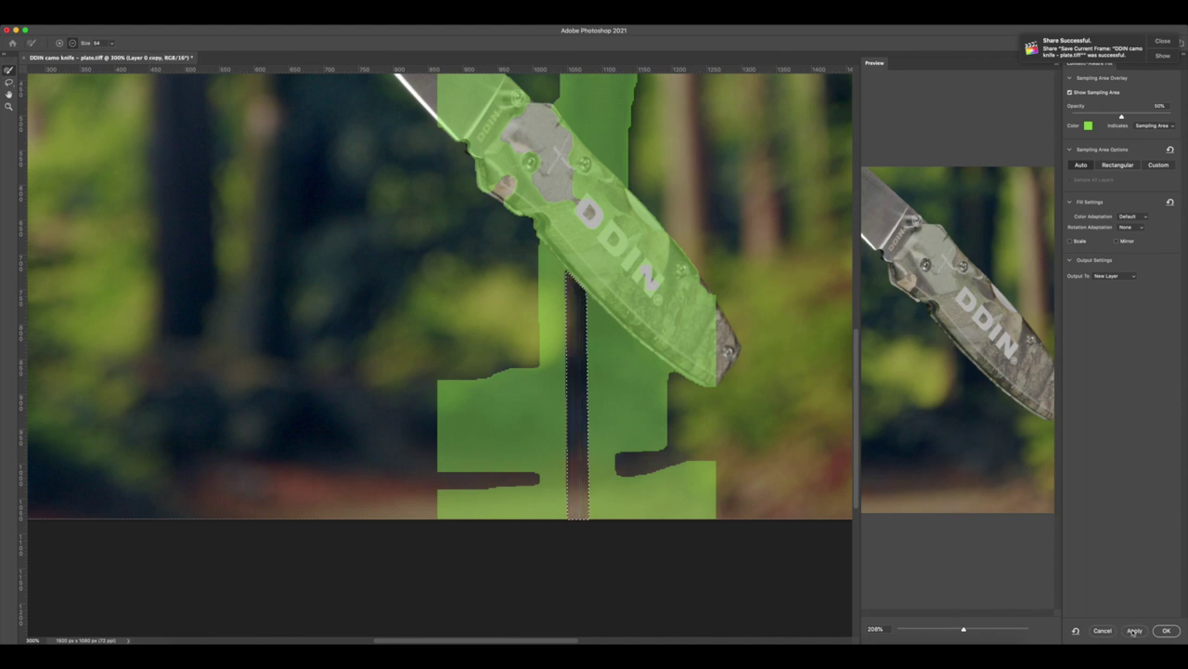
left_click(1166, 630)
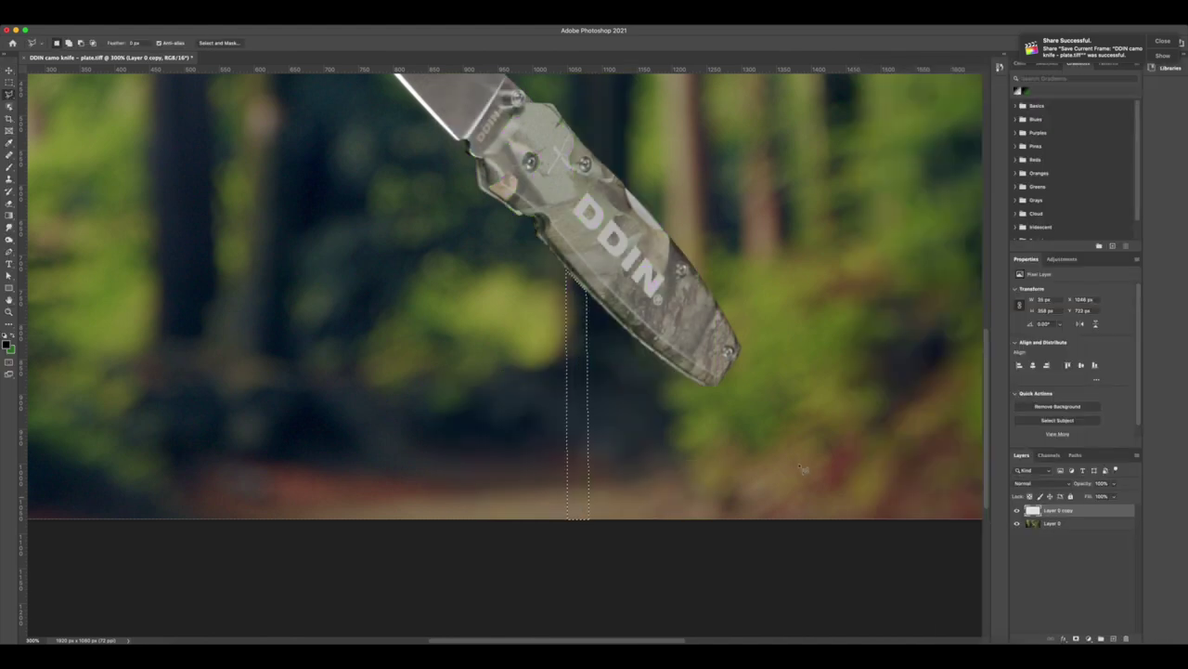
left_click(10, 84)
left_click(98, 114)
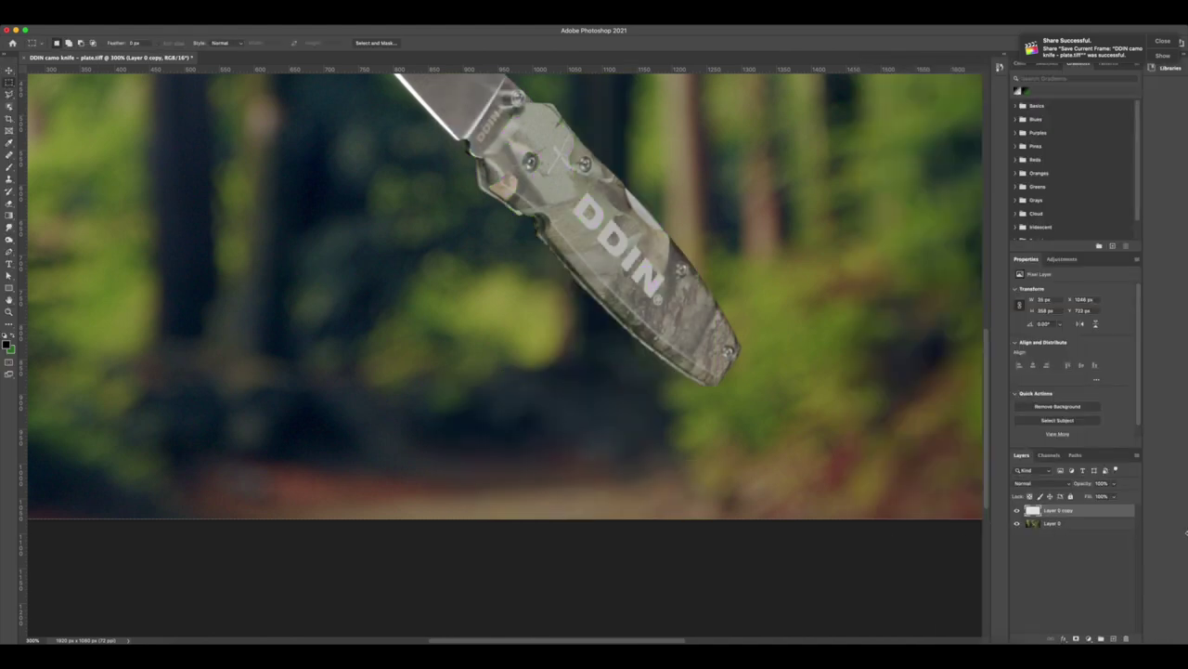
- Fit the image on screen and toggle Layer 0 copy to compare with the original stick
key("super+0")
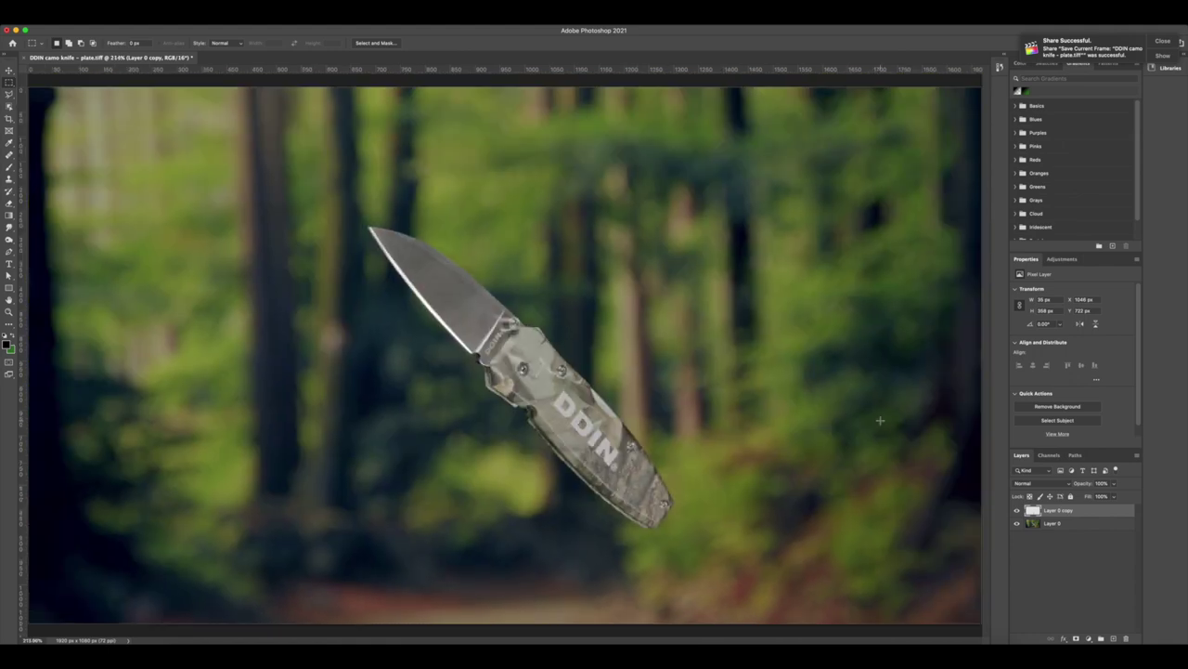
left_click(1018, 511)
left_click(1018, 510)
left_click(1018, 511)
left_click(1017, 511)
- Export via Save for Web at JPEG quality 100 as DDIN-camo-knife---plate.jpg on the Desktop
left_click(71, 11)
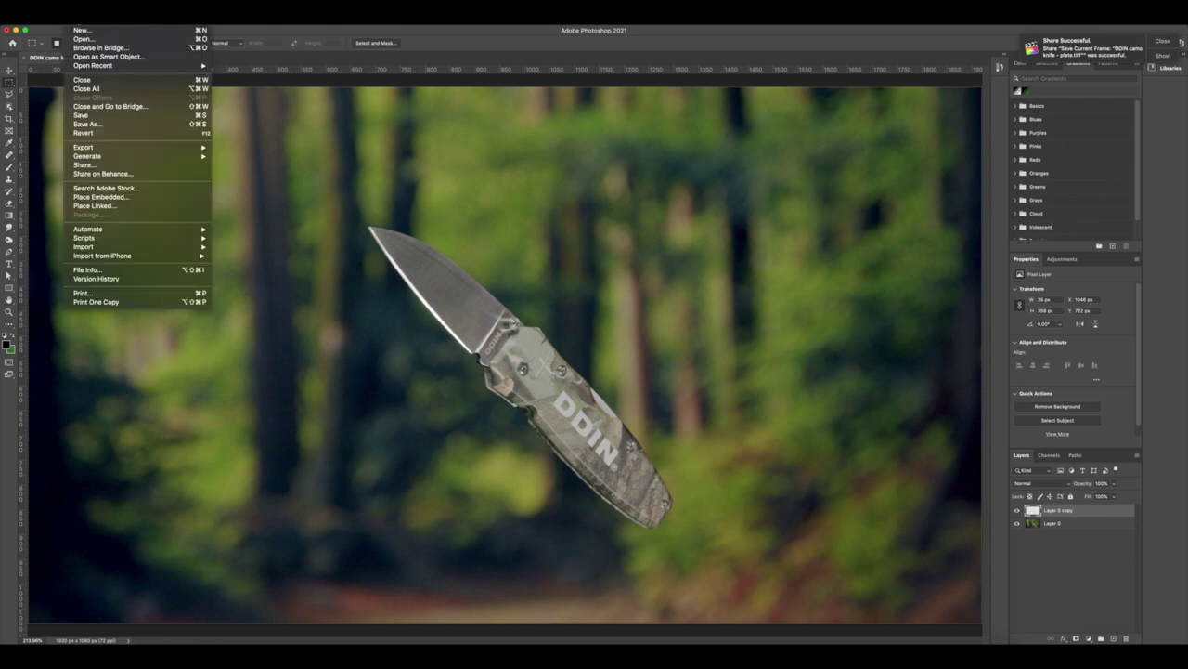
mouse_move(129, 151)
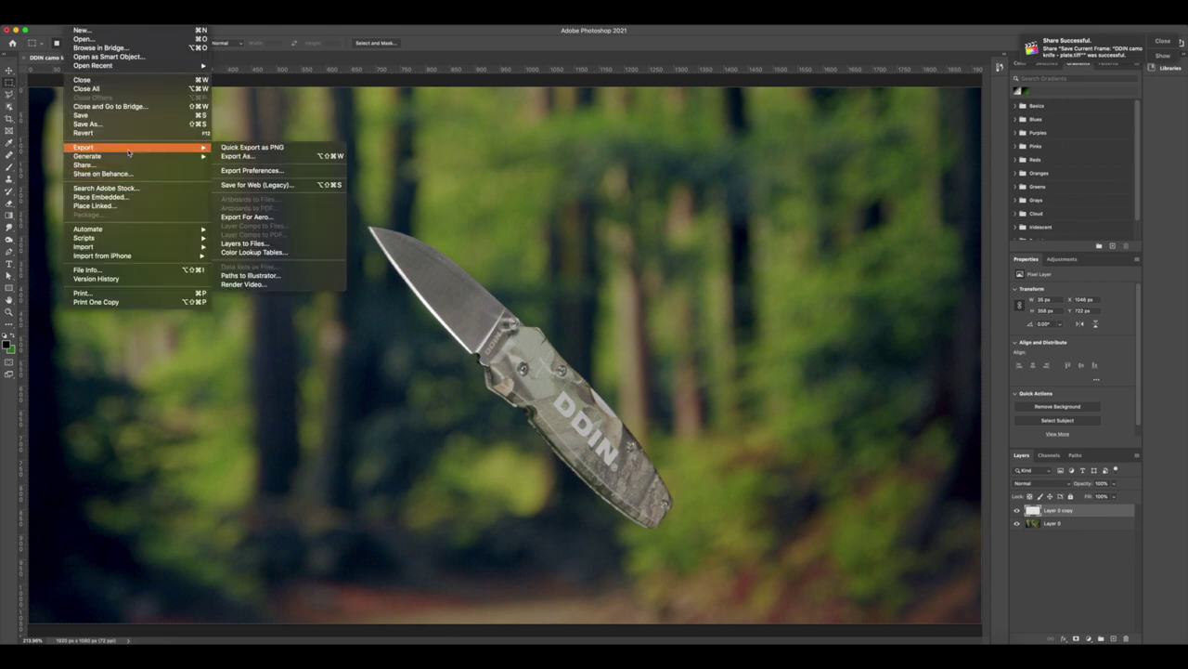
left_click(237, 186)
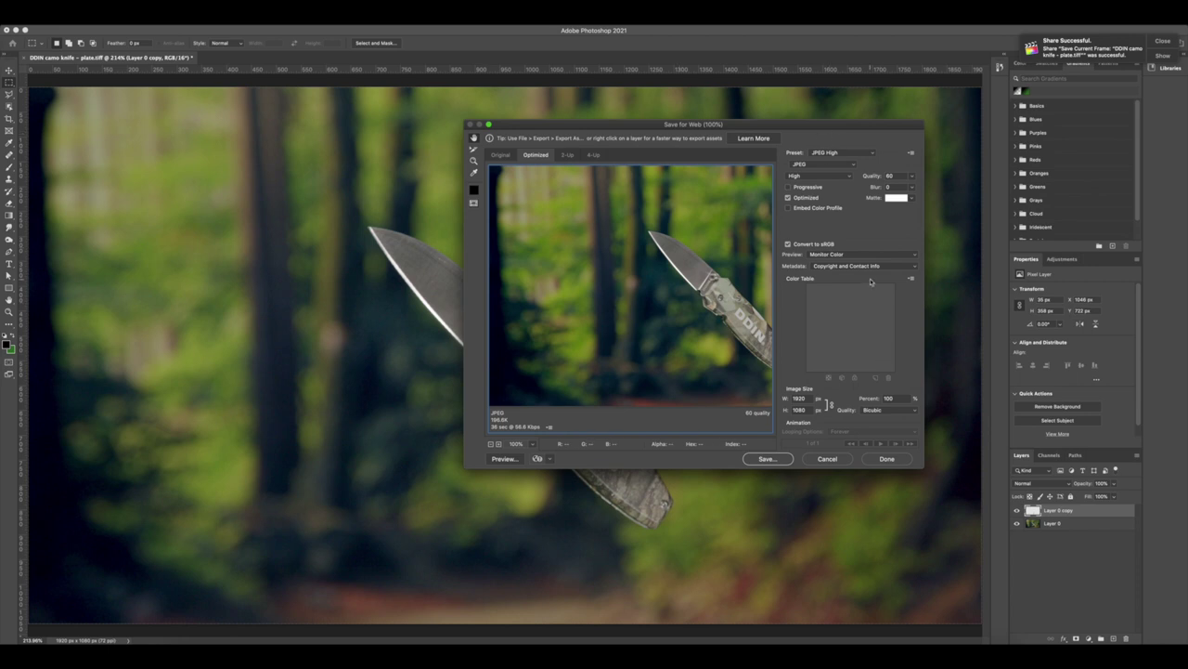
left_click(916, 179)
mouse_move(896, 191)
left_mouse_down()
mouse_move(929, 190)
mouse_move(913, 183)
left_mouse_up()
left_click(781, 459)
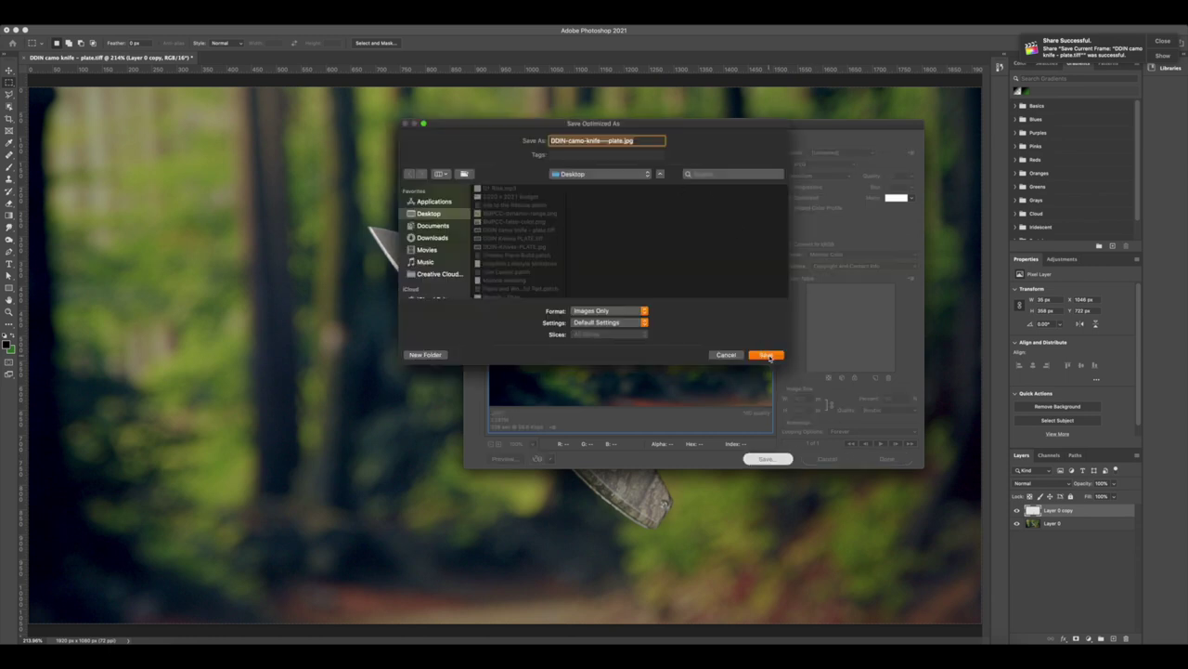
left_click(767, 355)
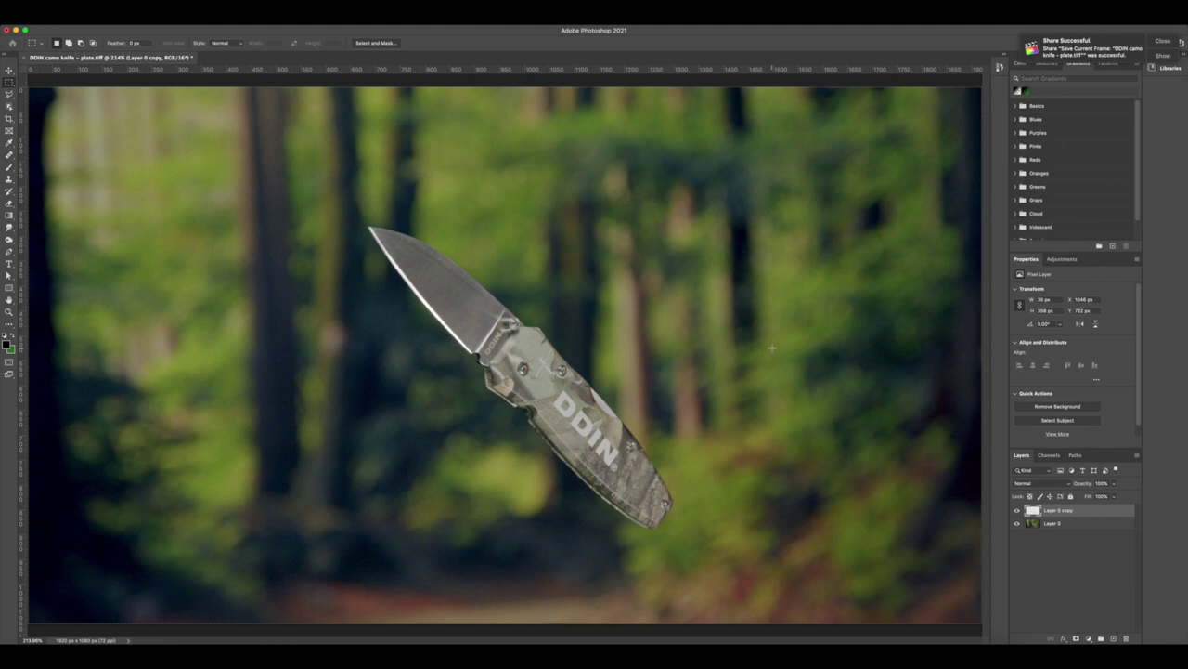
- Drag the plate JPEG from the Desktop into the Final Cut Pro timeline beneath the first clip
double_click(475, 35)
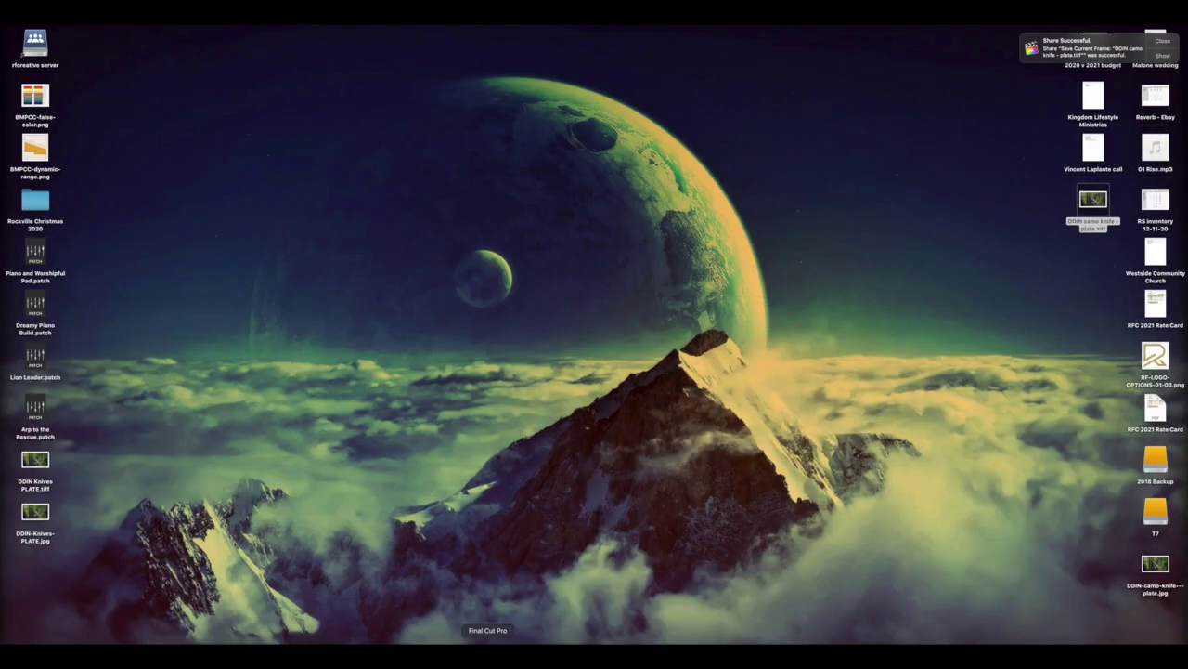
left_click(488, 640)
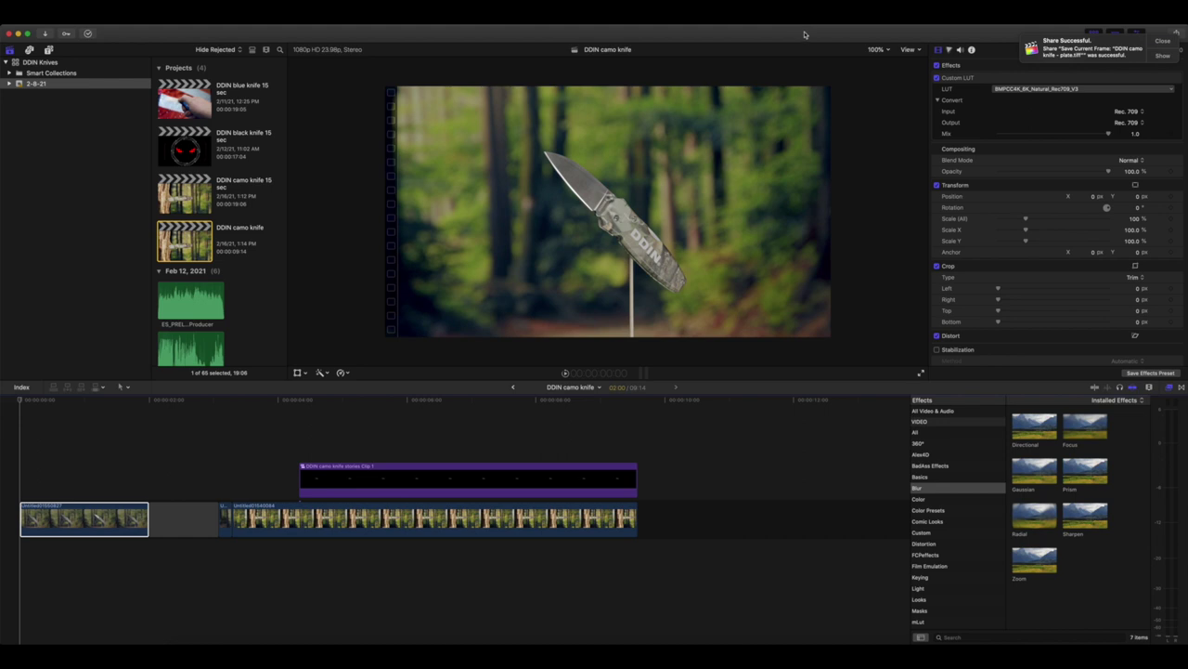
left_click_drag(805, 36, 716, 38)
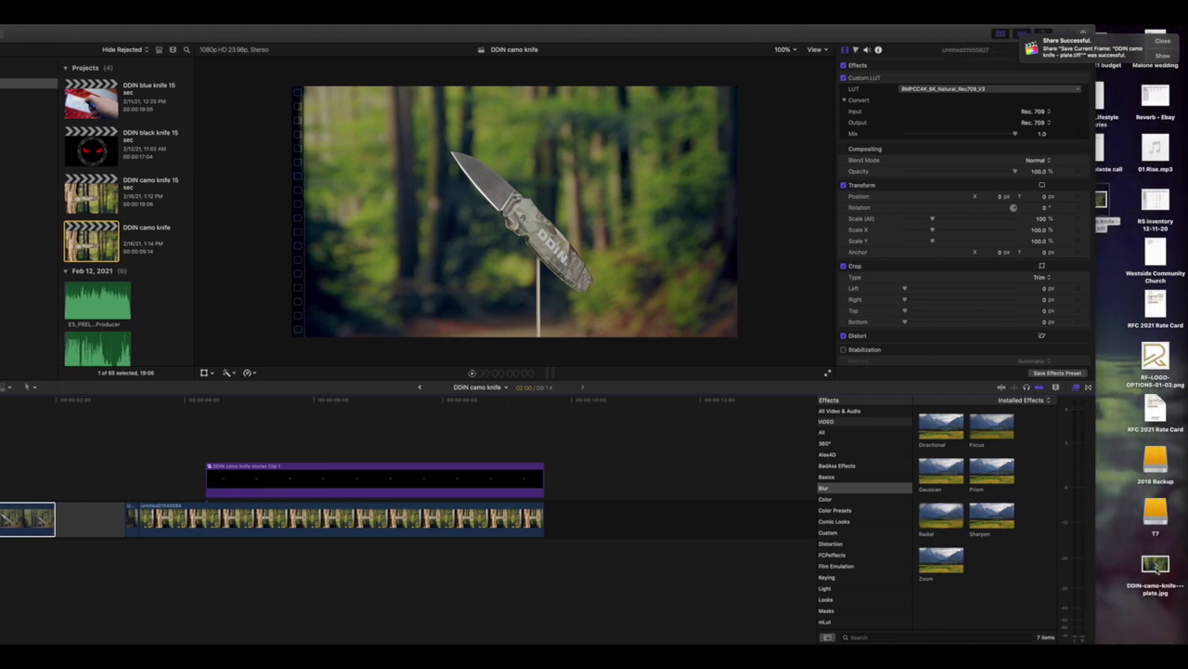
left_click_drag(1157, 566, 65, 561)
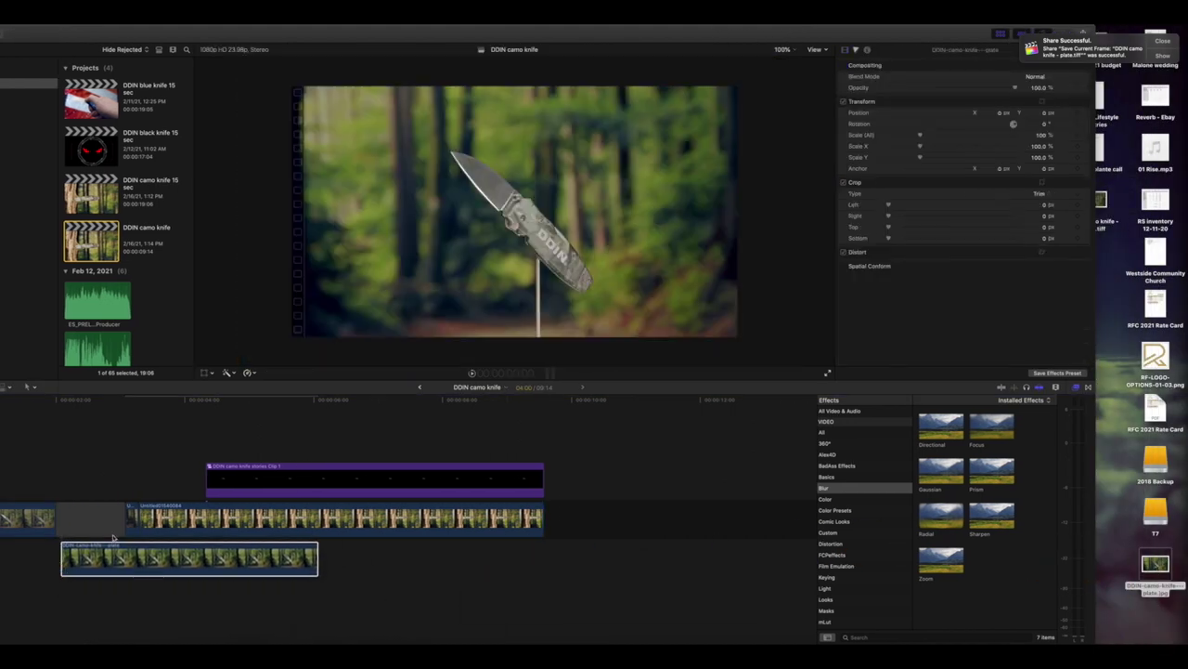
left_click_drag(340, 40, 433, 40)
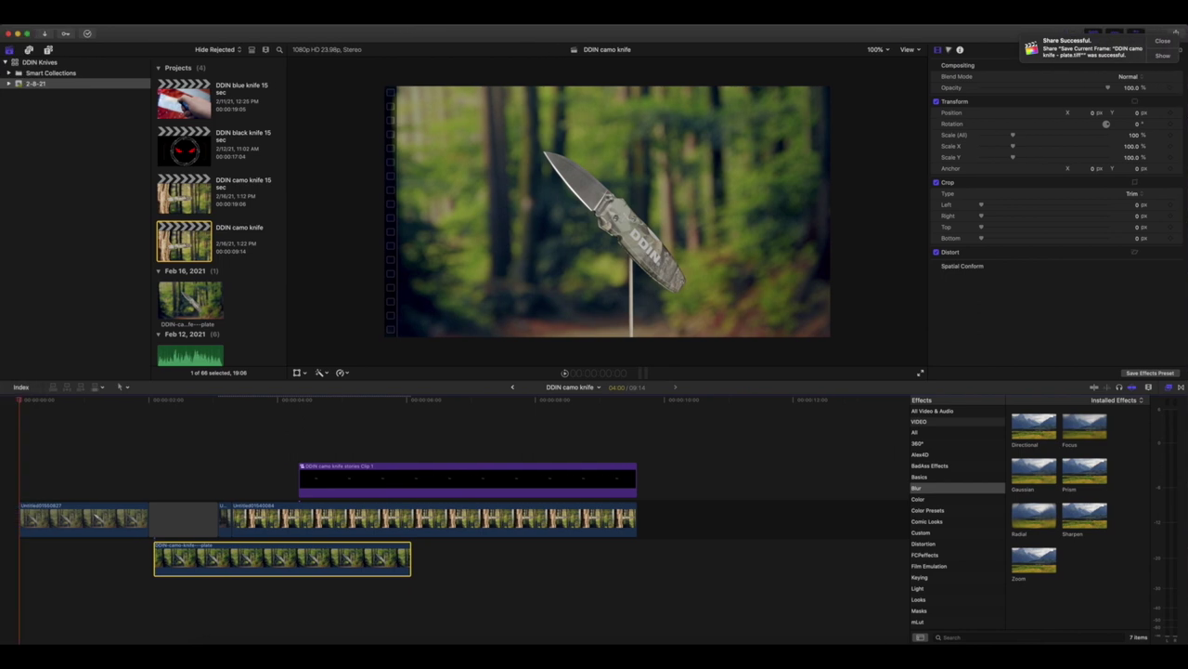
- Slide the plate clip to the timeline start and trim it to match the first clip
left_click_drag(270, 558, 138, 558)
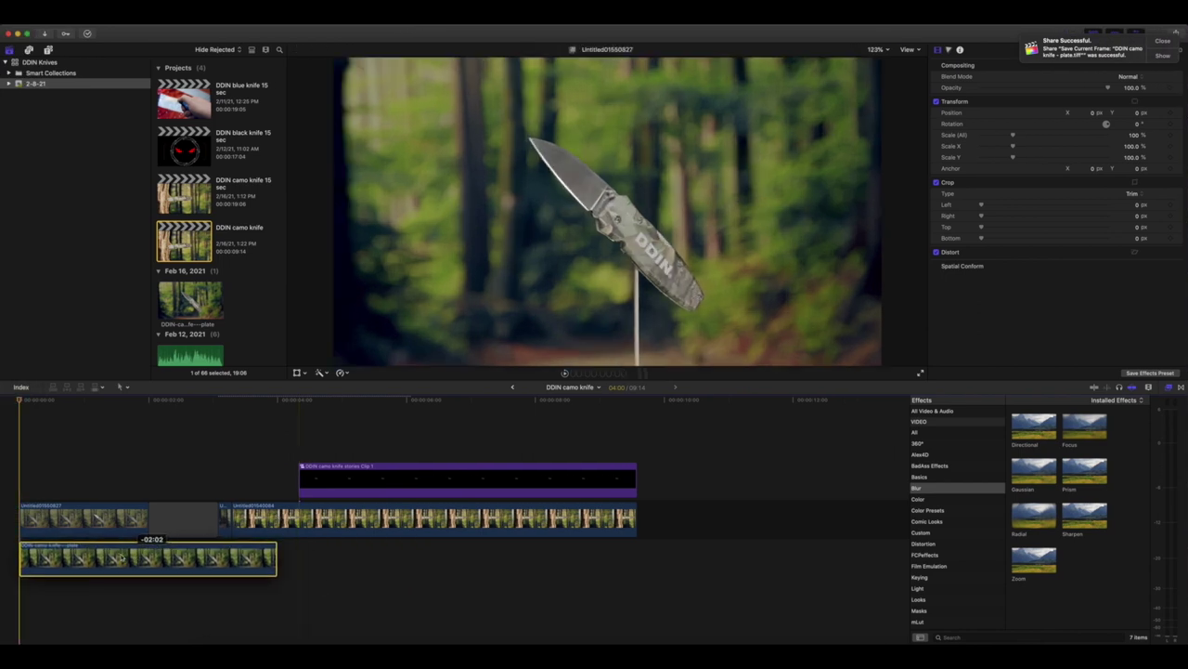
left_click(274, 558)
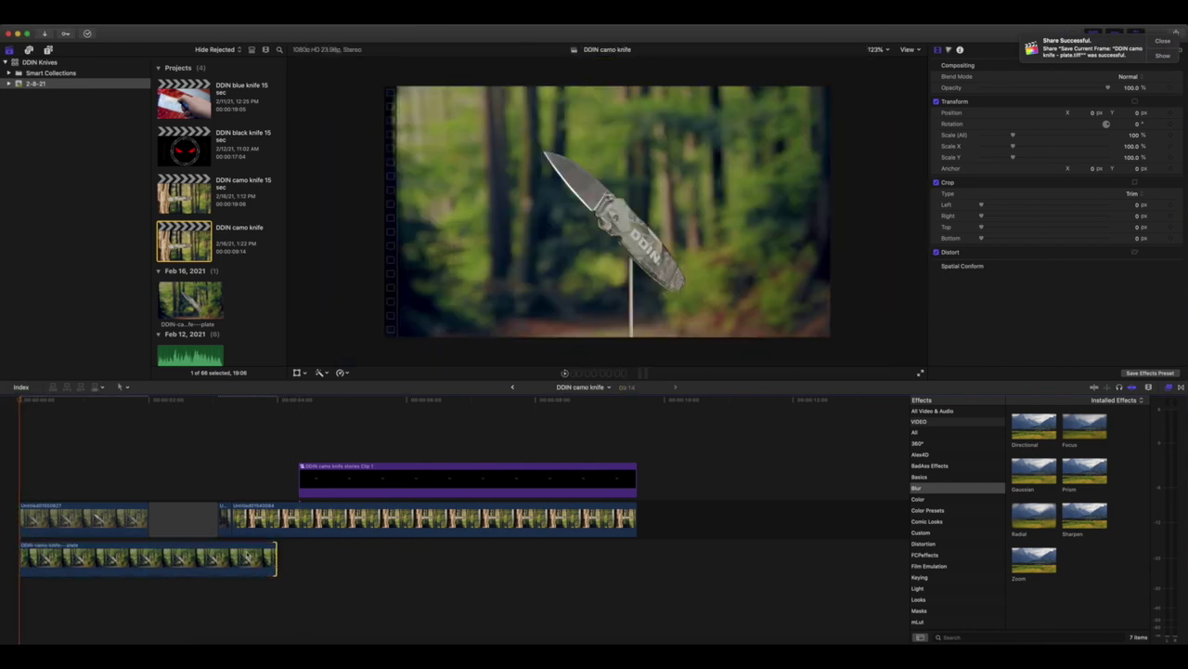
left_click(138, 472)
mouse_move(160, 399)
left_mouse_down()
mouse_move(192, 399)
mouse_move(179, 399)
left_mouse_up()
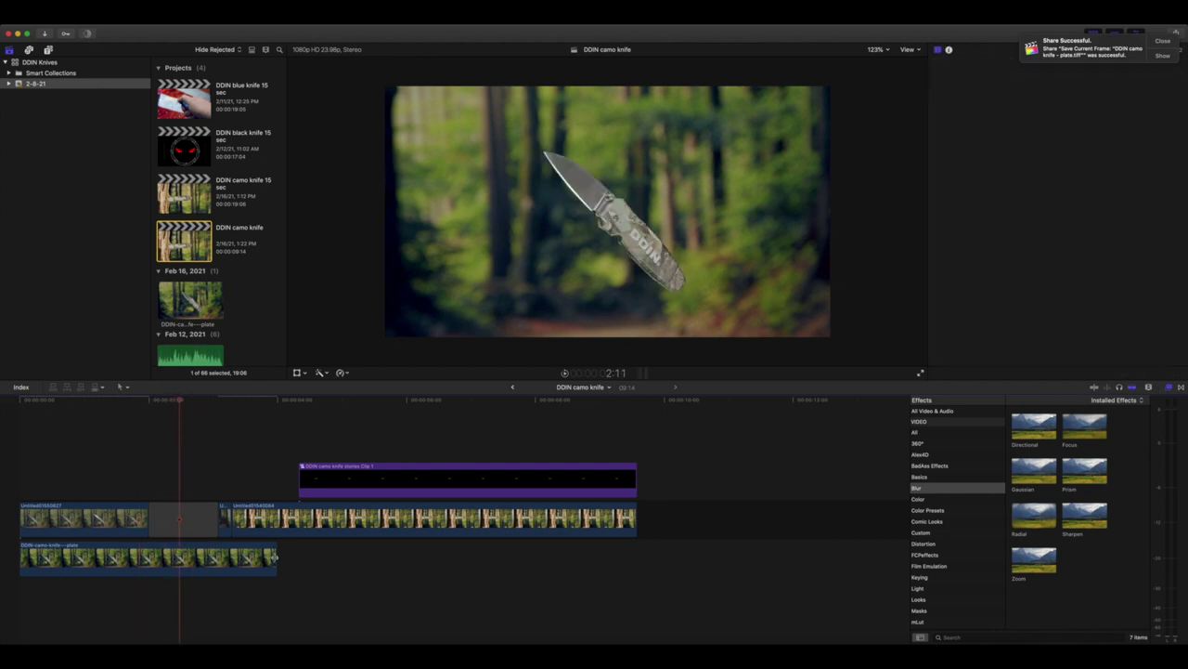
left_click_drag(275, 557, 147, 557)
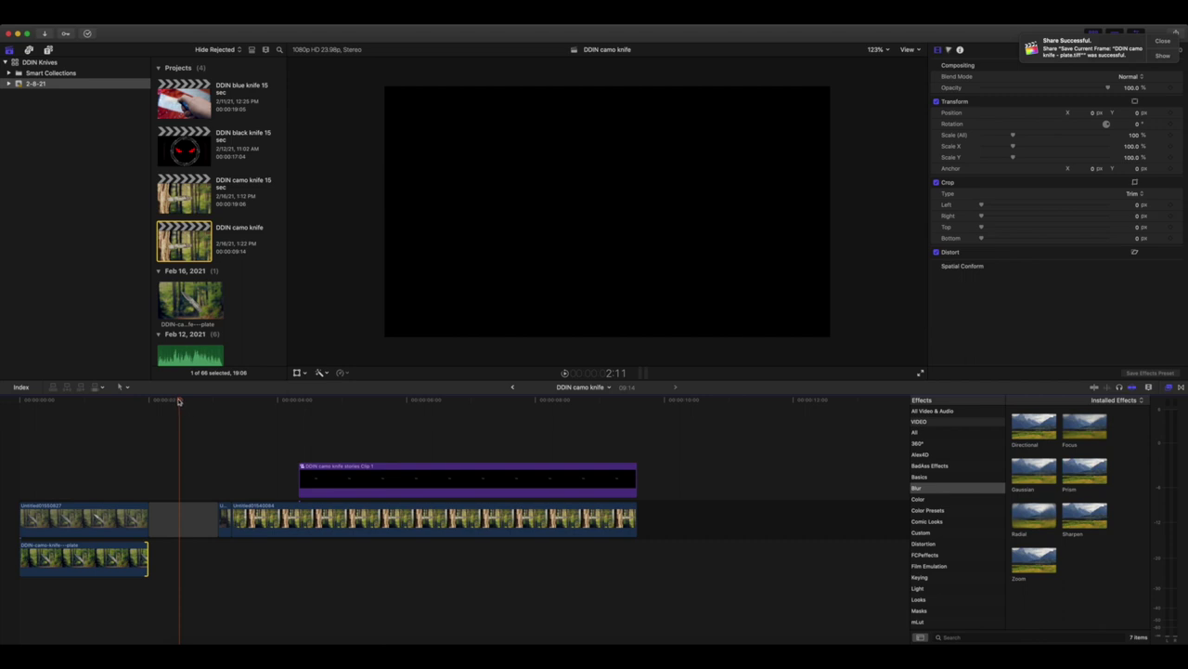
left_click_drag(180, 401, 21, 435)
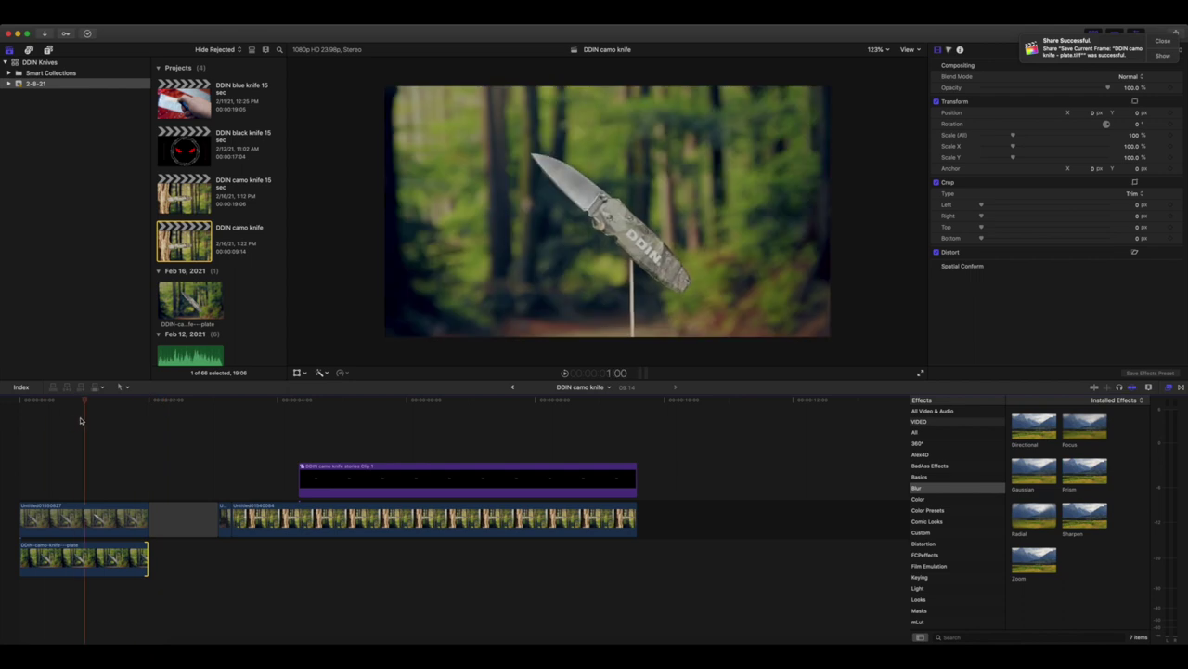
- Select the first storyline clip and toggle it off and on to compare with the plate
left_click(66, 524)
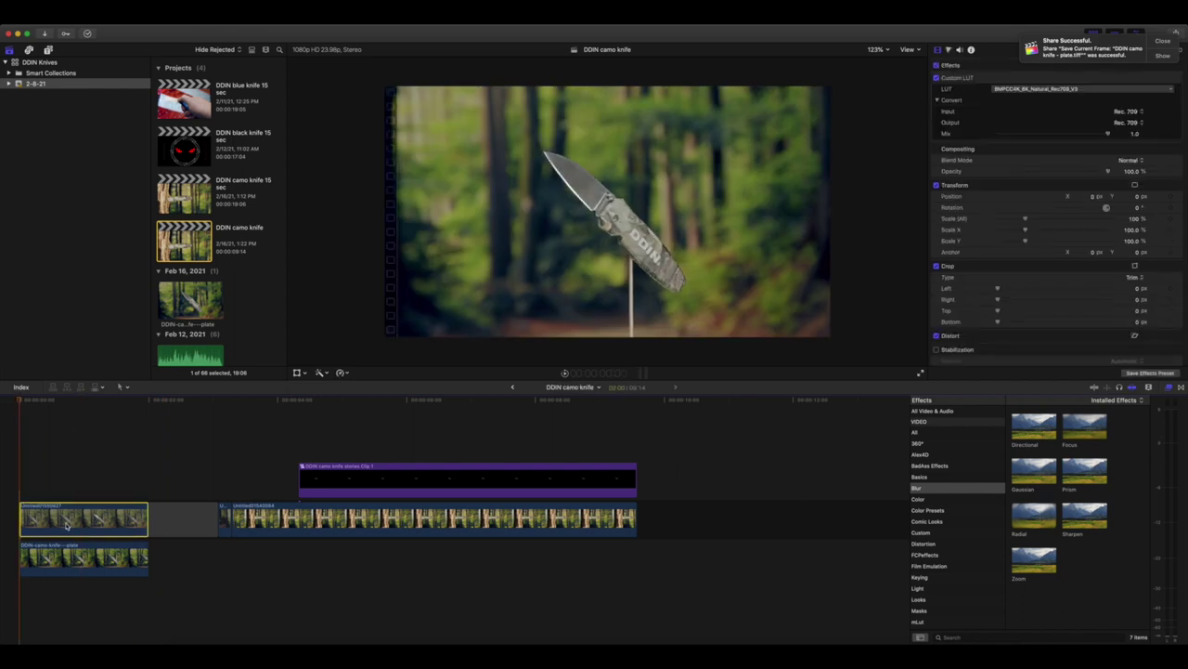
key("v")
key("v")
key("v")
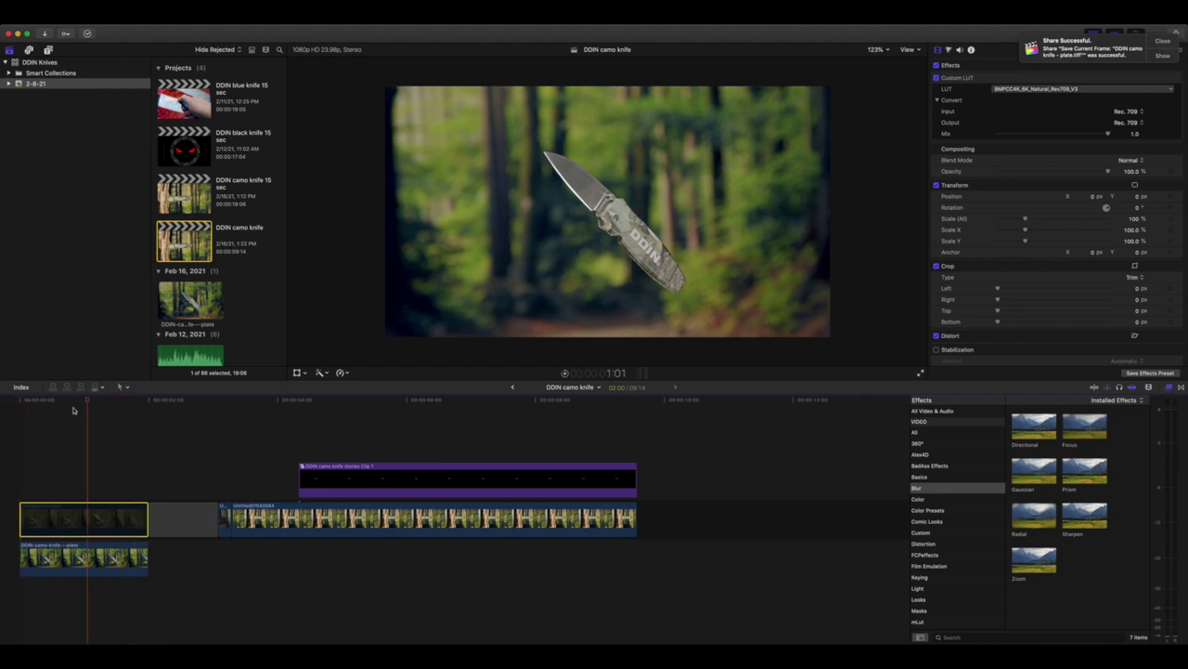
key("v")
key("v")
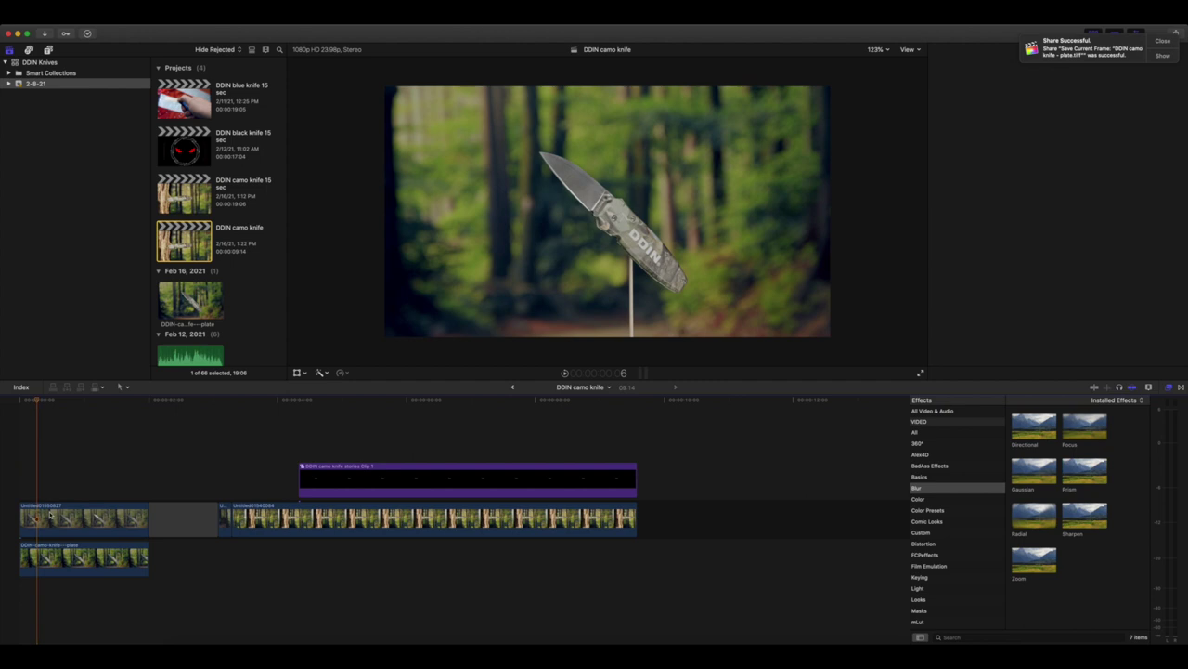
key("v")
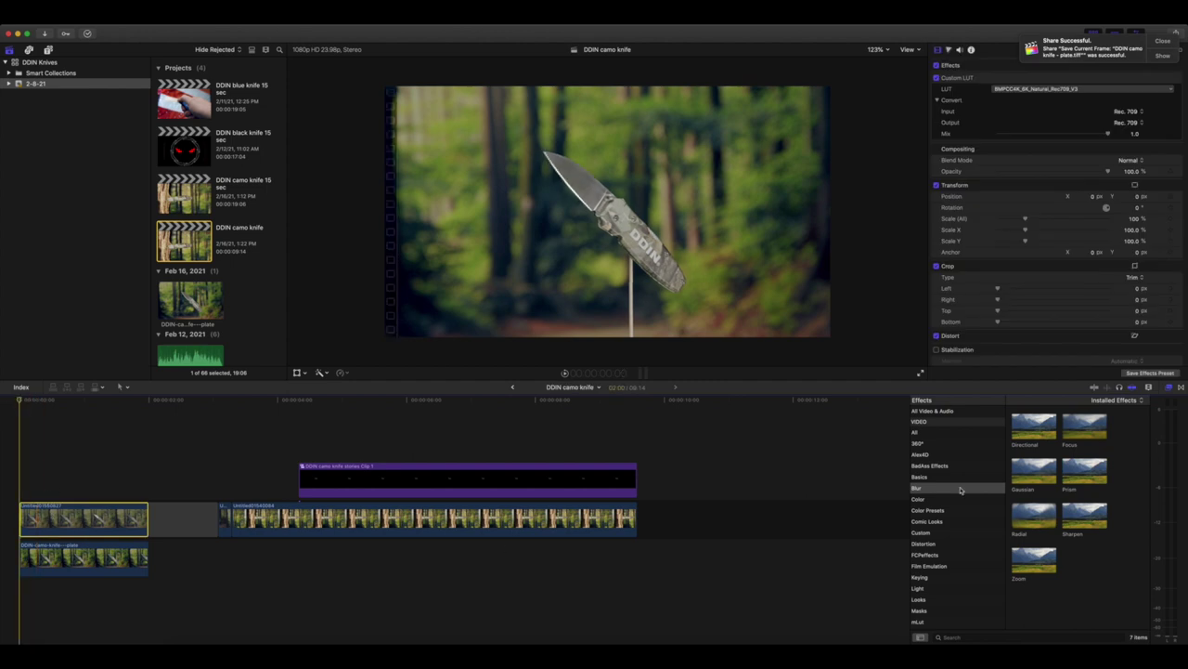
- Drag Draw Mask from the Masks effects onto the first clip
scroll(956, 546, "down", 2)
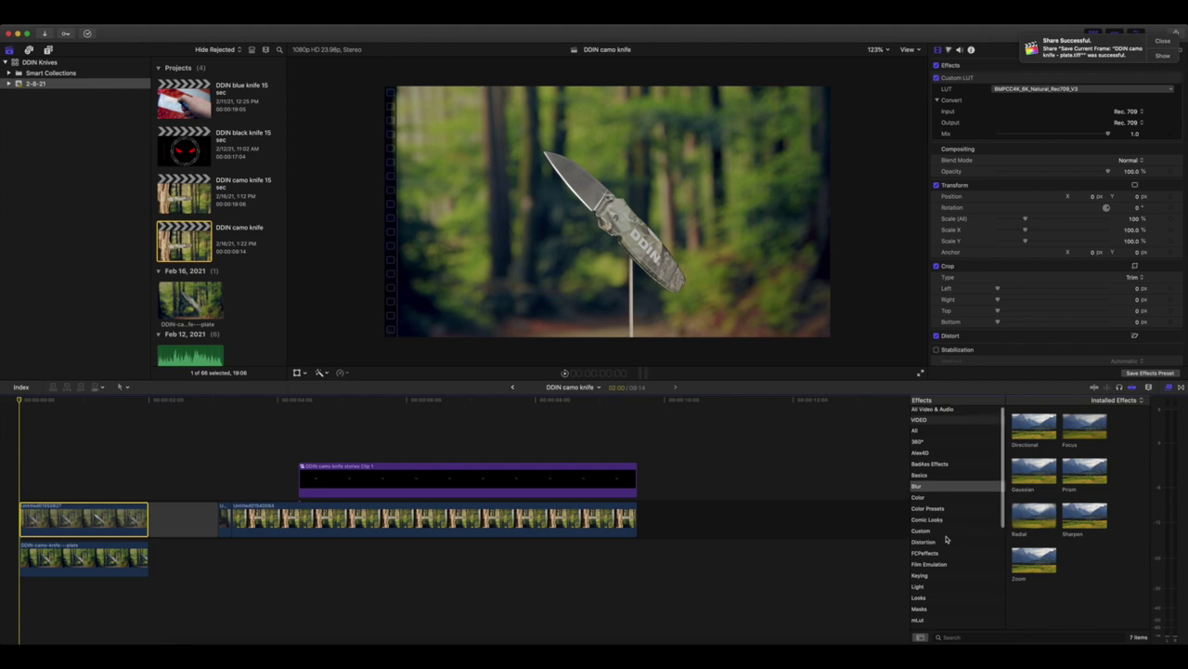
left_click(934, 588)
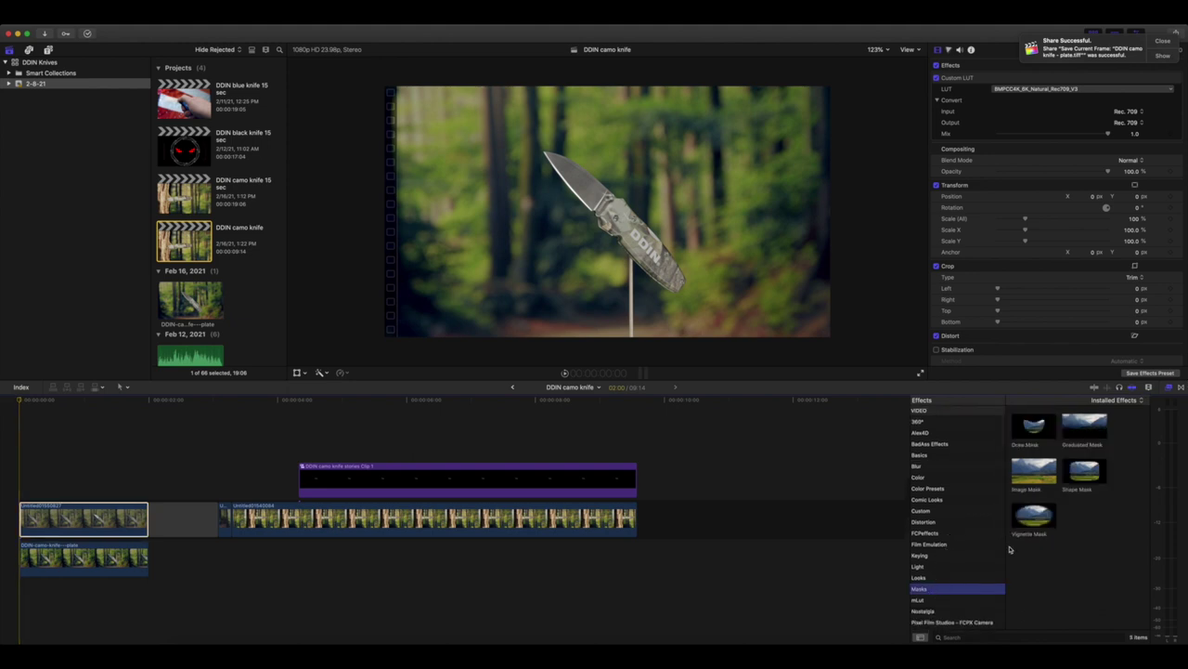
mouse_move(1029, 433)
left_mouse_down()
mouse_move(595, 423)
mouse_move(100, 516)
left_mouse_up()
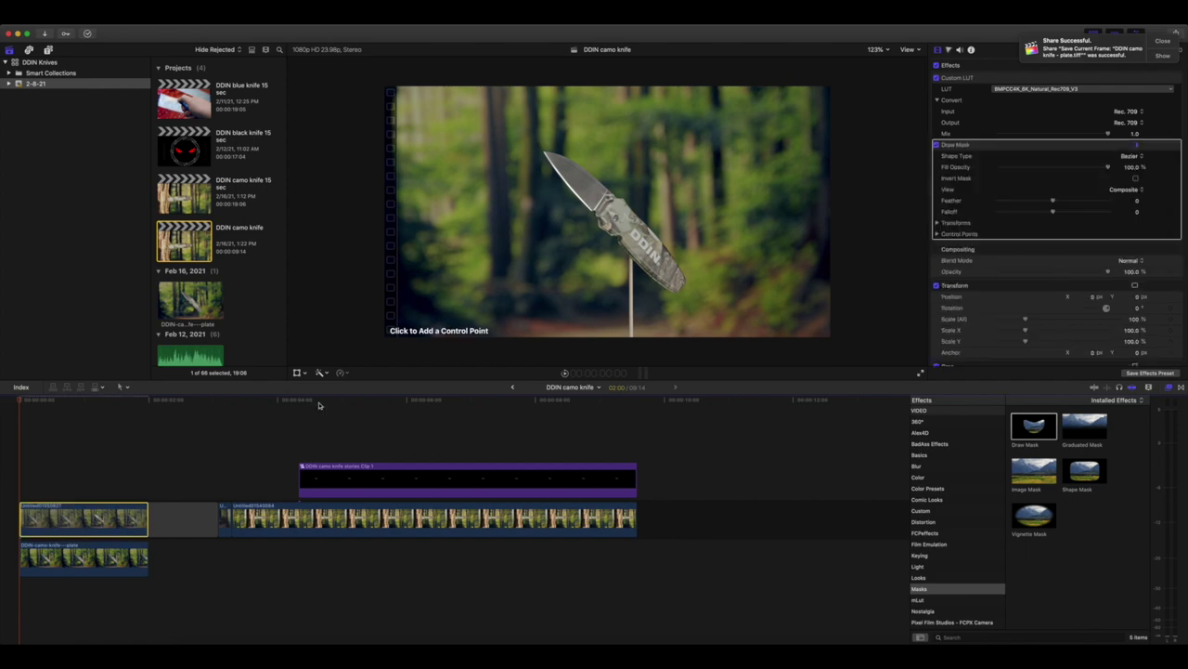
key("super+equal")
key("super+equal")
- Place Draw Mask points from where the stick meets the knife down to its base, viewing at 100%
scroll(911, 211, "down", 5)
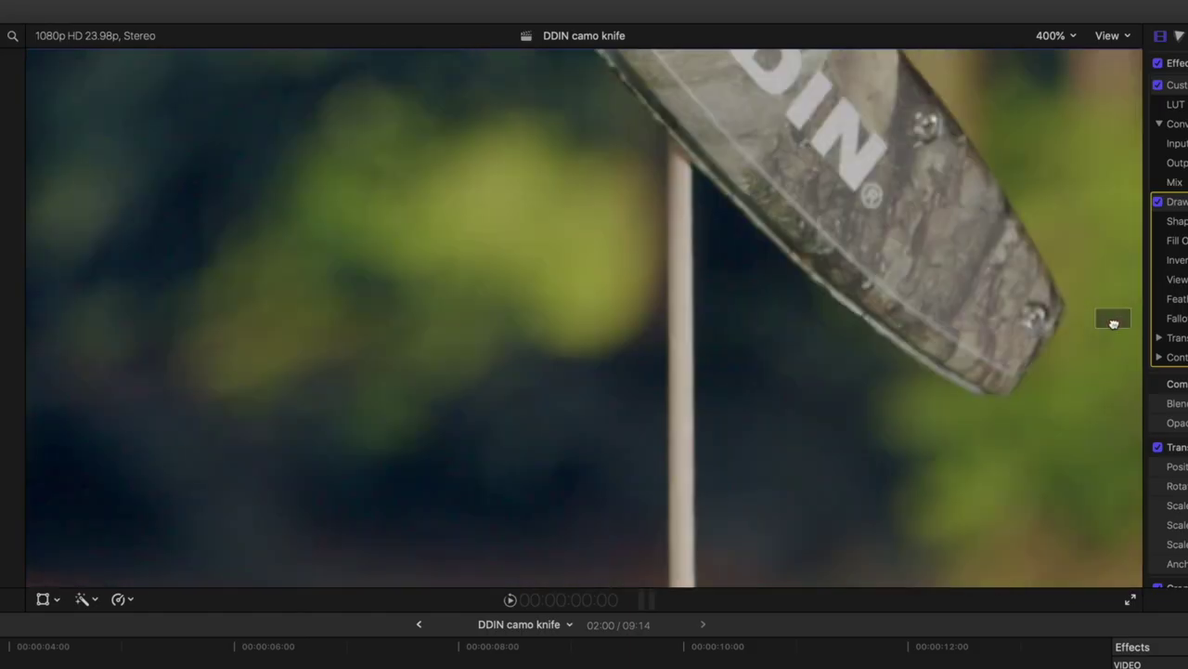
scroll(1114, 322, "right", 5)
scroll(1114, 322, "up", 3)
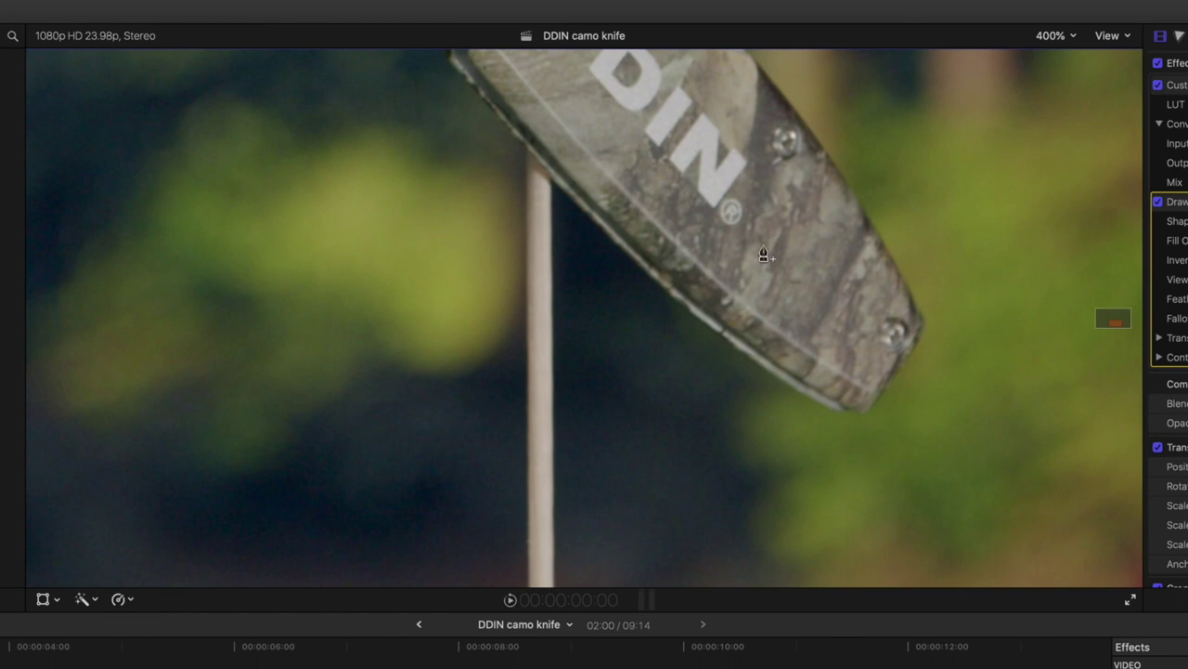
left_click(513, 137)
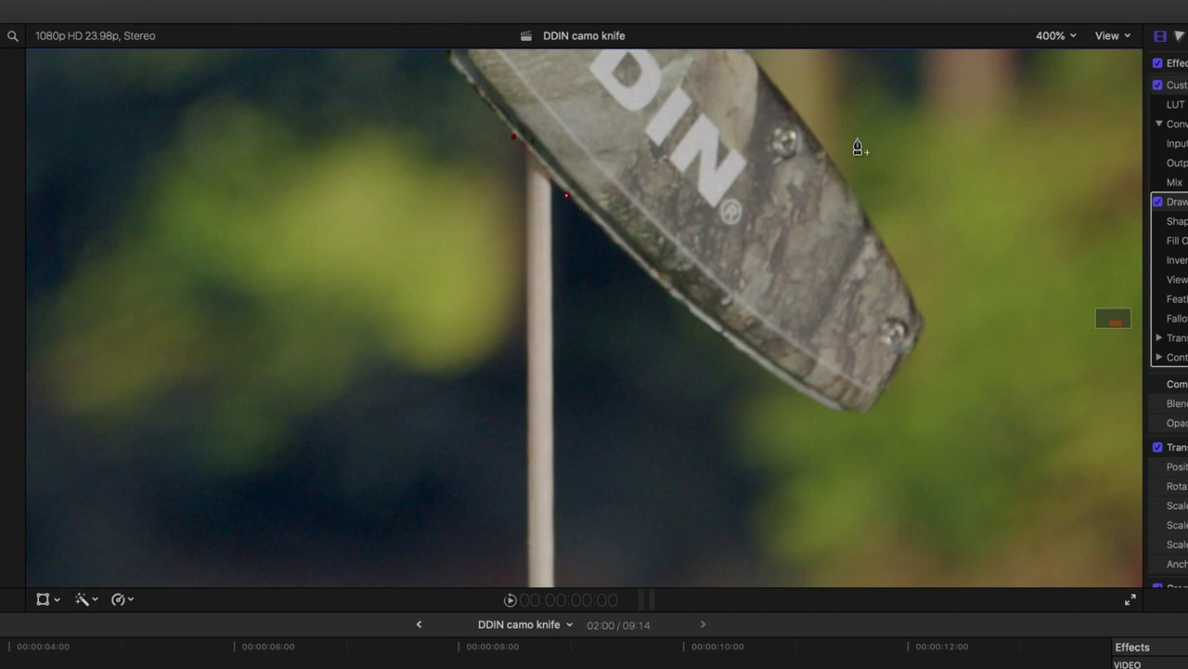
left_click(1069, 36)
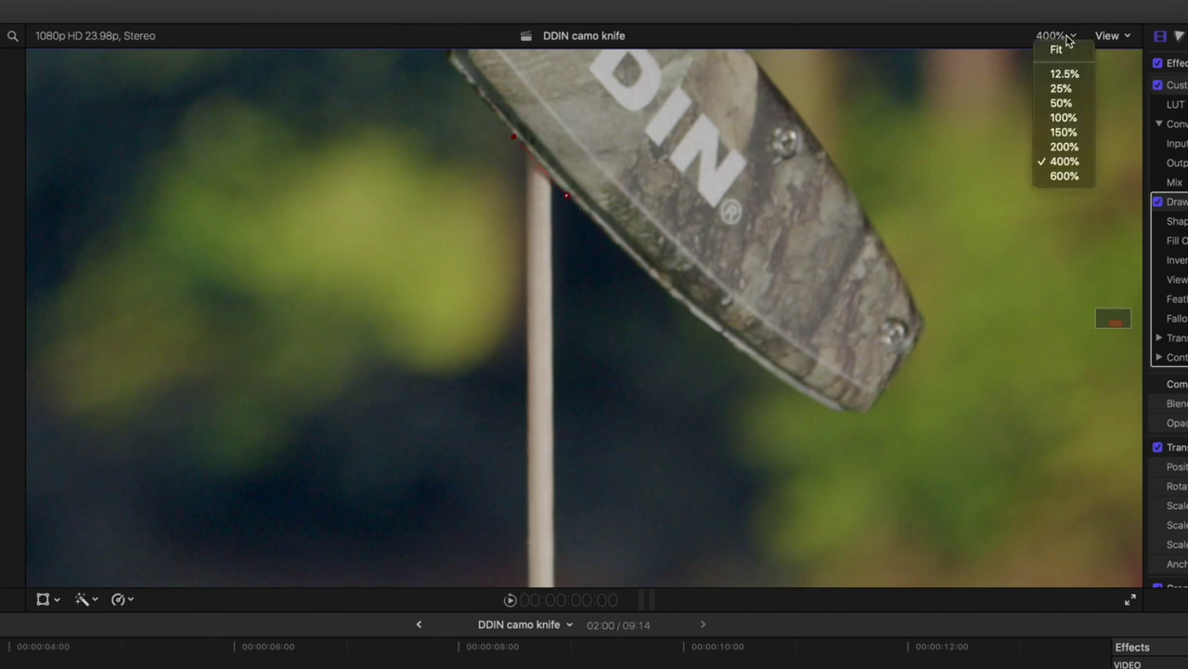
left_click(1065, 118)
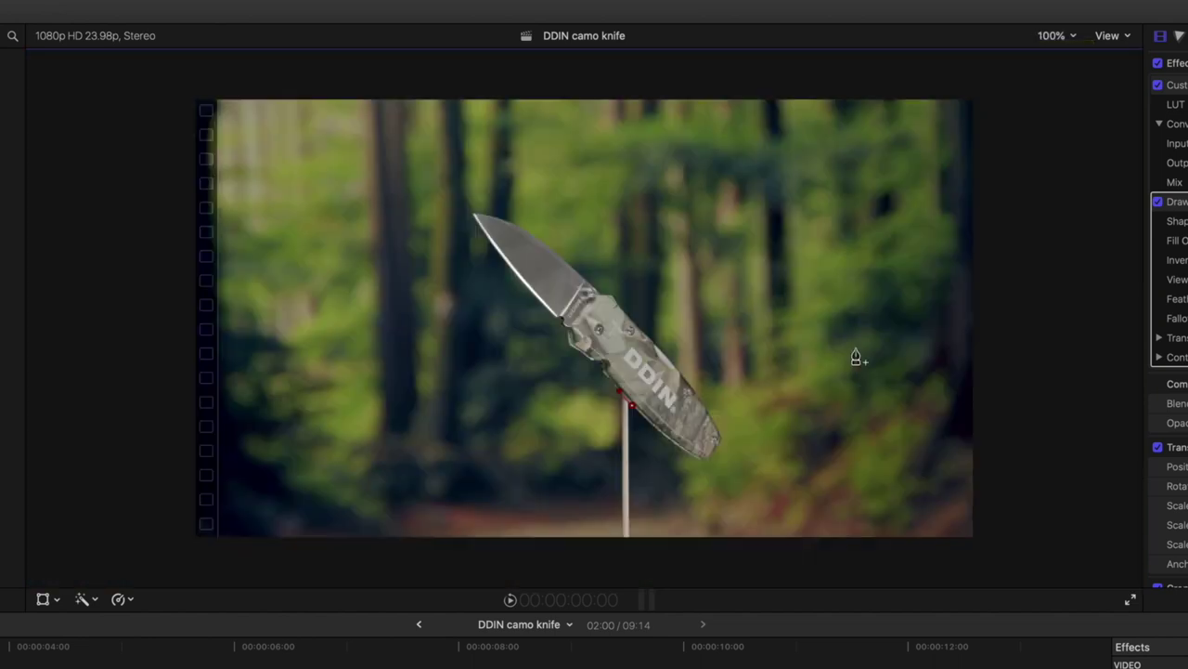
left_click(632, 544)
left_click(618, 545)
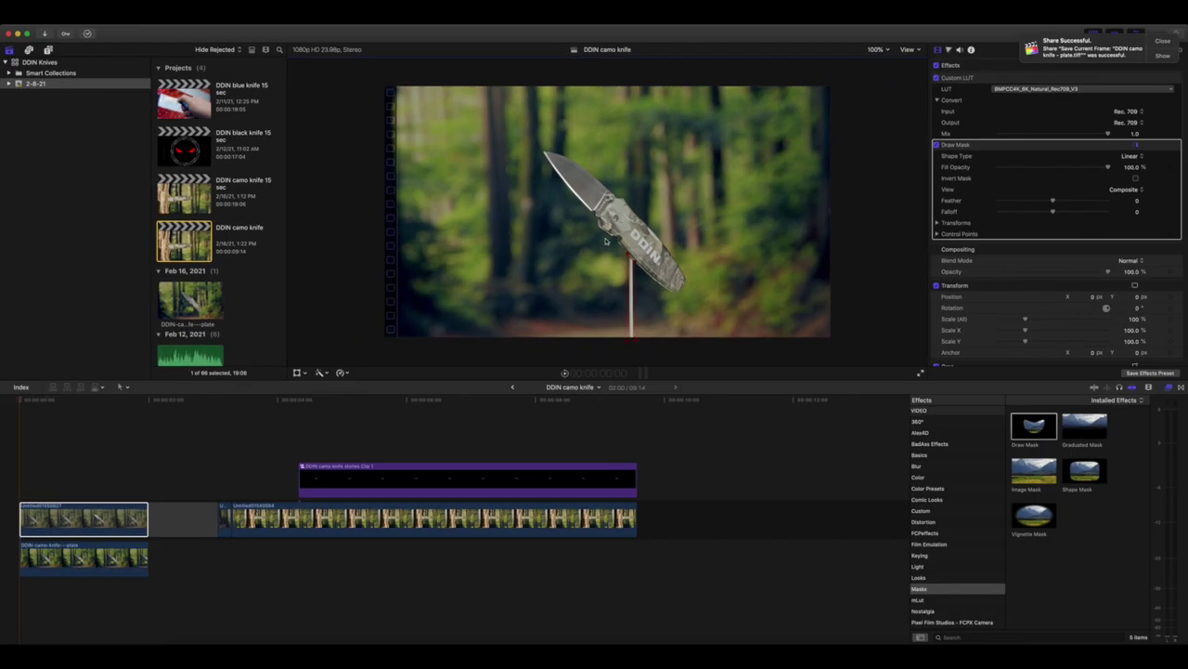
- Invert the Draw Mask to hide the stick and keyframe its control points on the knife clip
left_click(1137, 179)
left_click(36, 485)
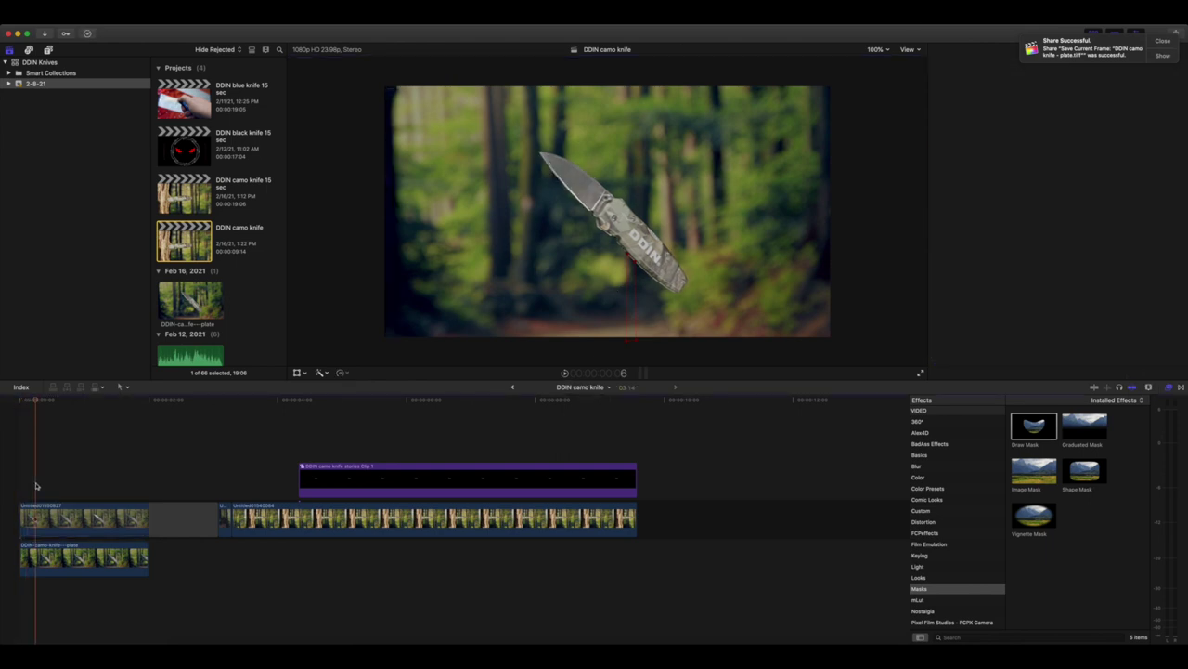
left_click(20, 516)
left_click_drag(20, 401, 2, 423)
left_click(31, 513)
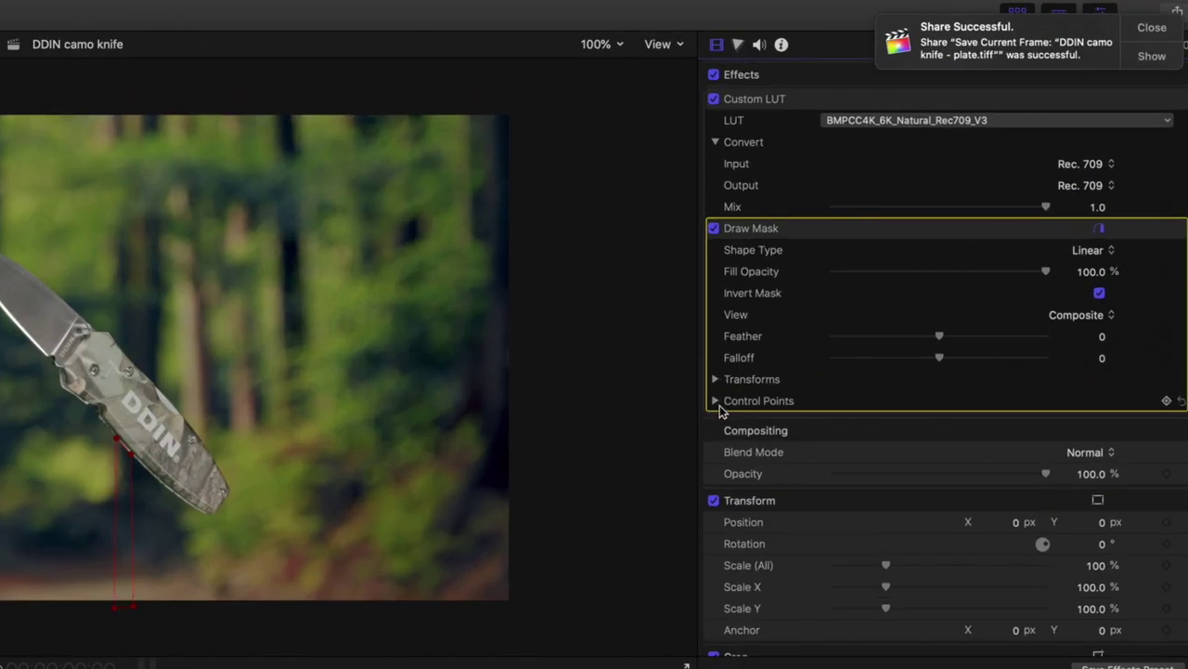
left_click(716, 401)
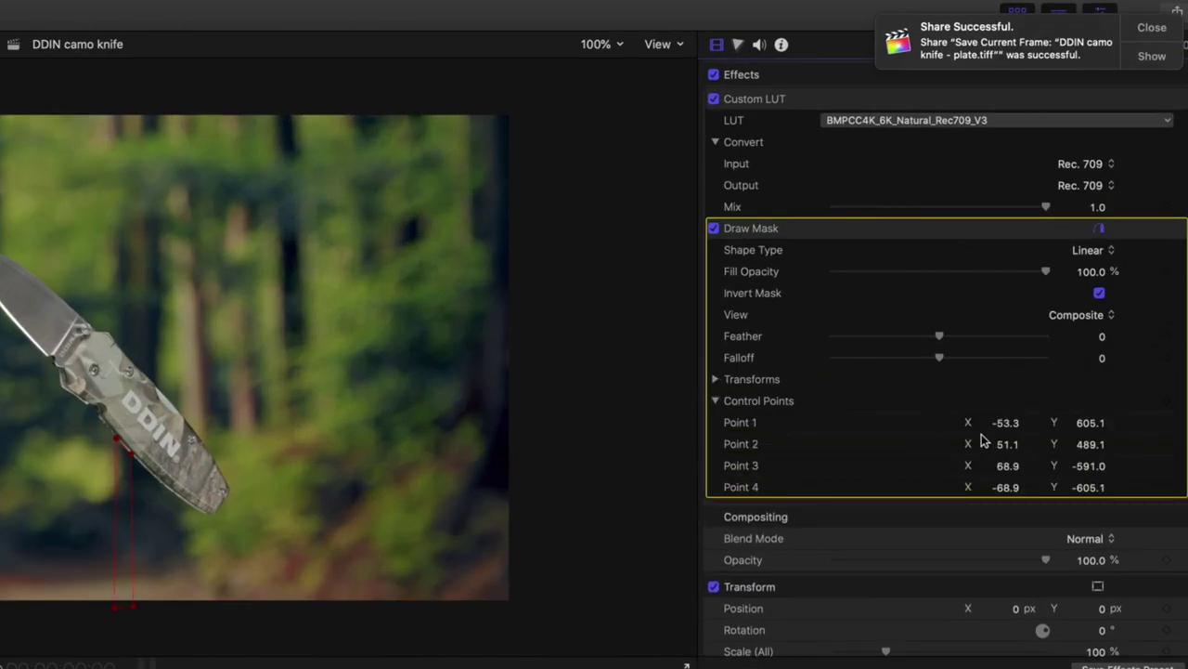
left_click(1167, 402)
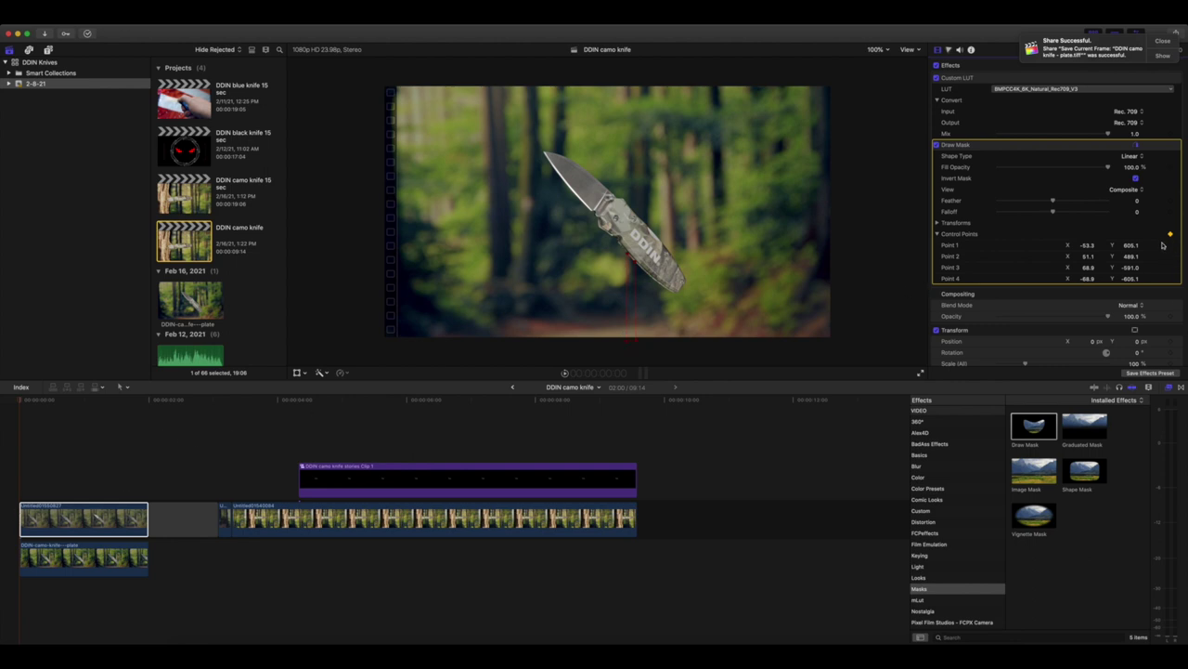
- Play the knife shot from the start with the viewer set to Fit
left_click(20, 399)
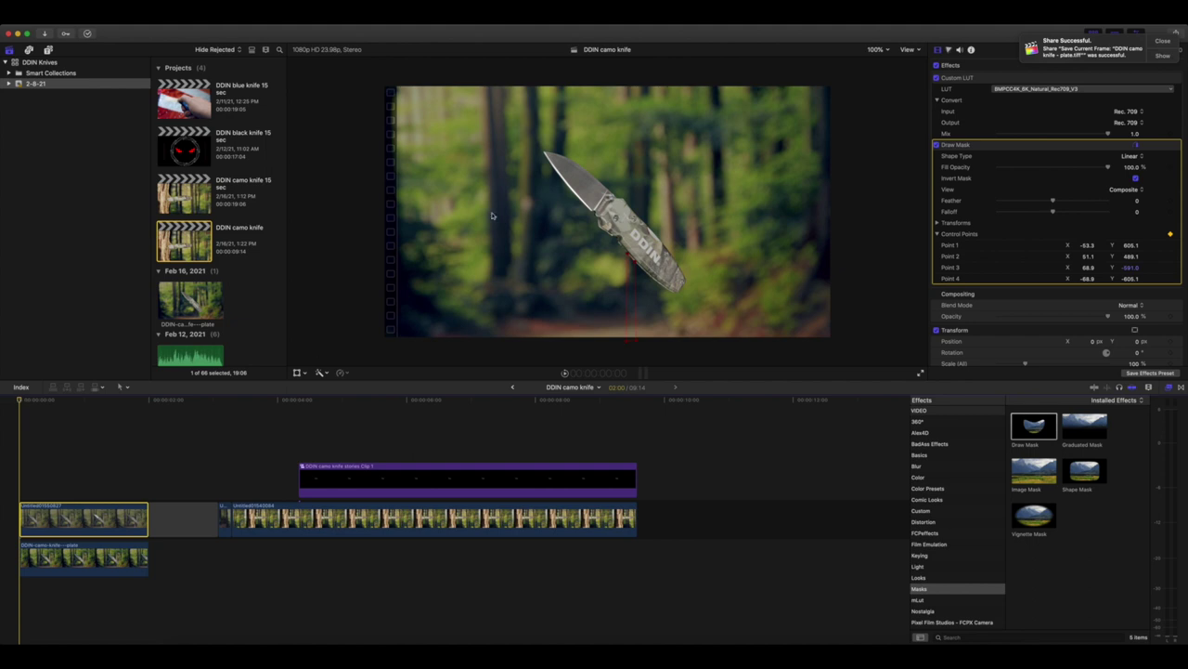
left_click(877, 49)
left_click(878, 52)
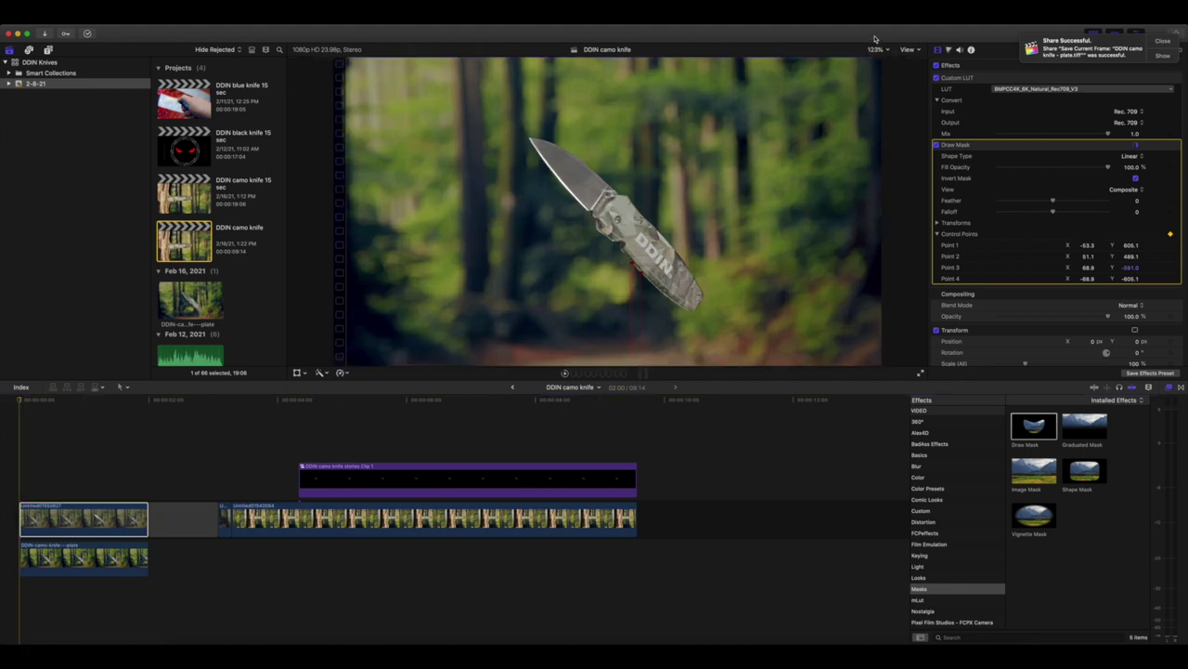
key("space")
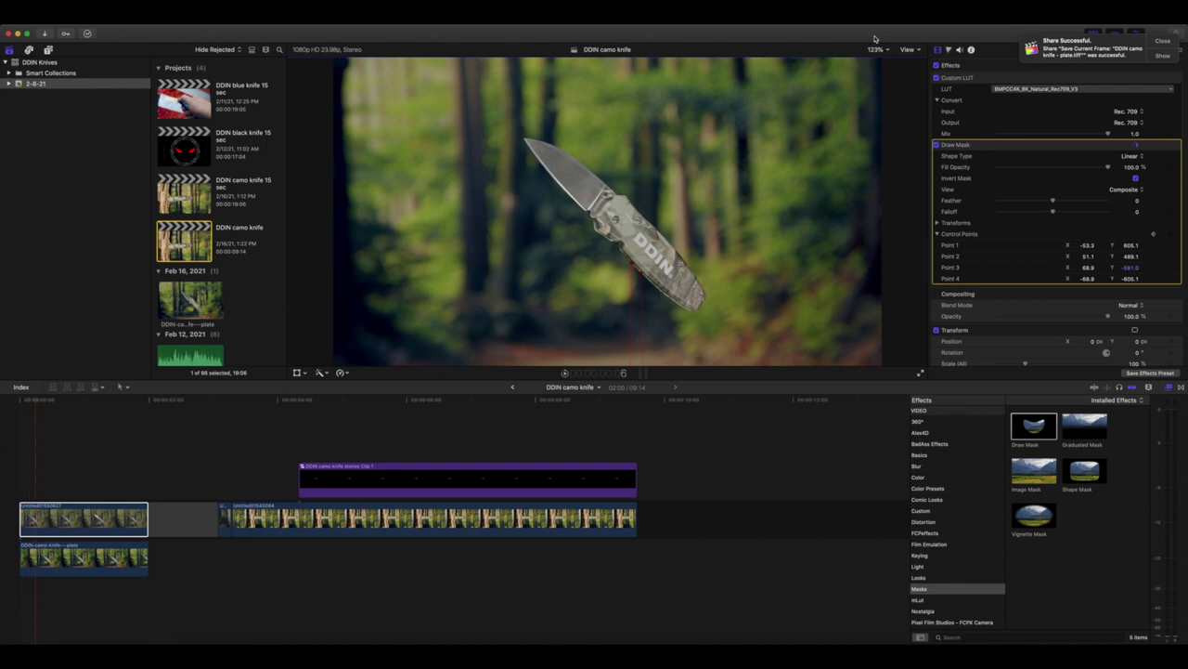
- Magnify the viewer to 400% and nudge Draw Mask point 1 to X -56.1, Y 595.9
left_click(885, 53)
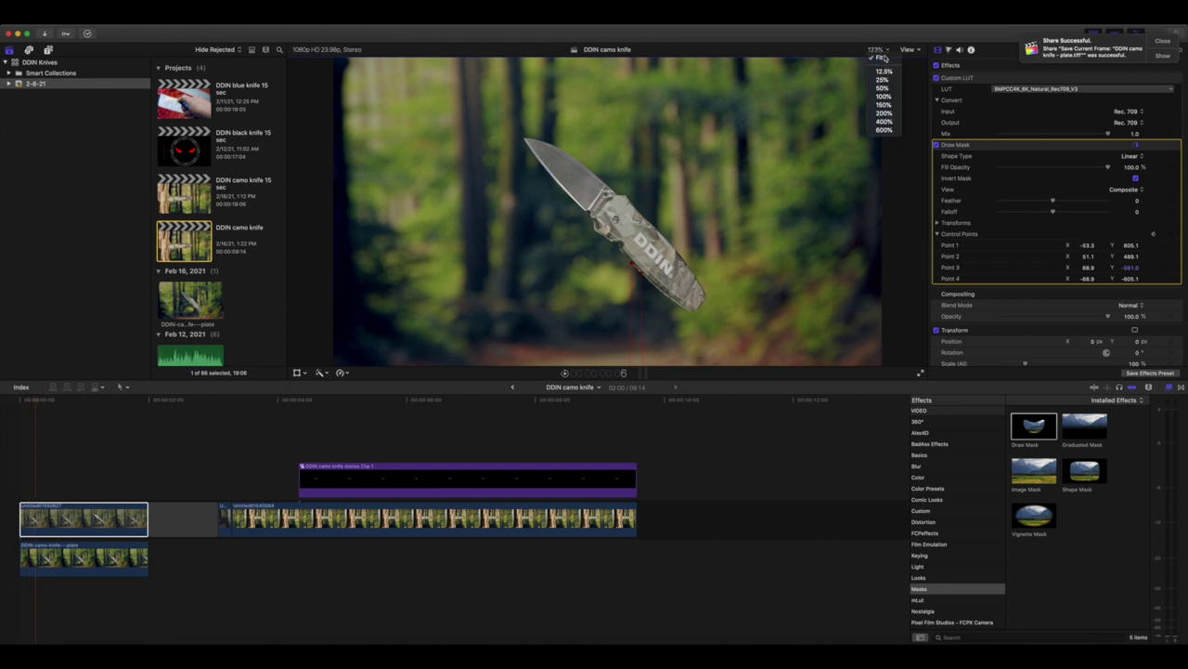
left_click(882, 118)
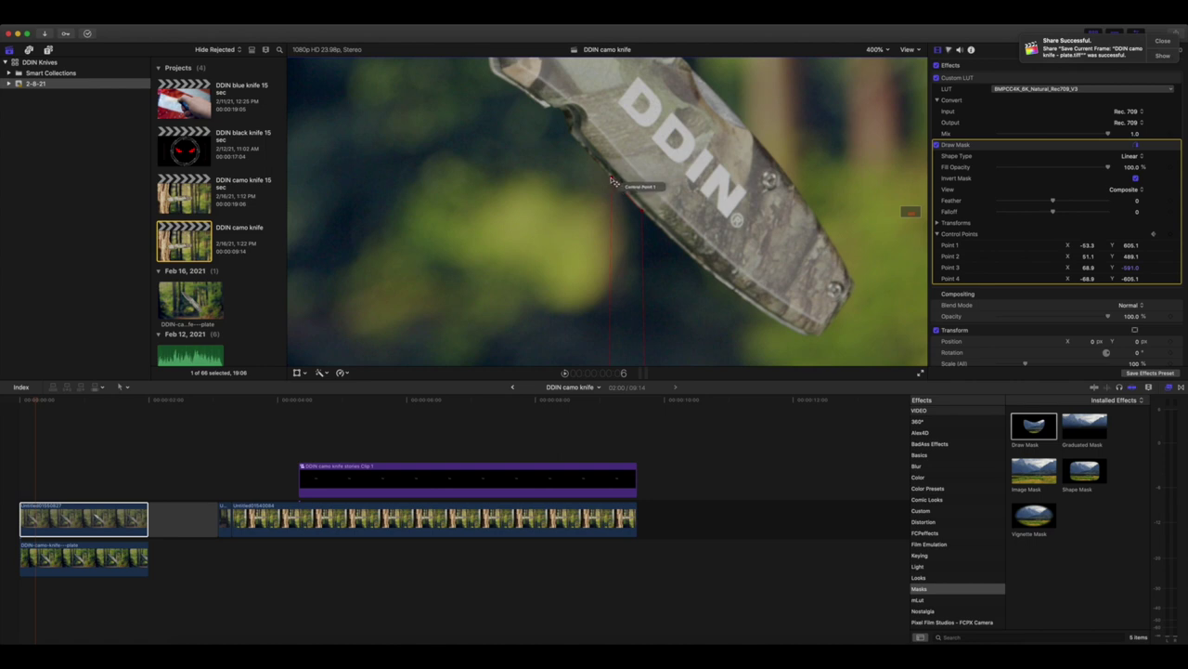
left_click_drag(613, 181, 614, 182)
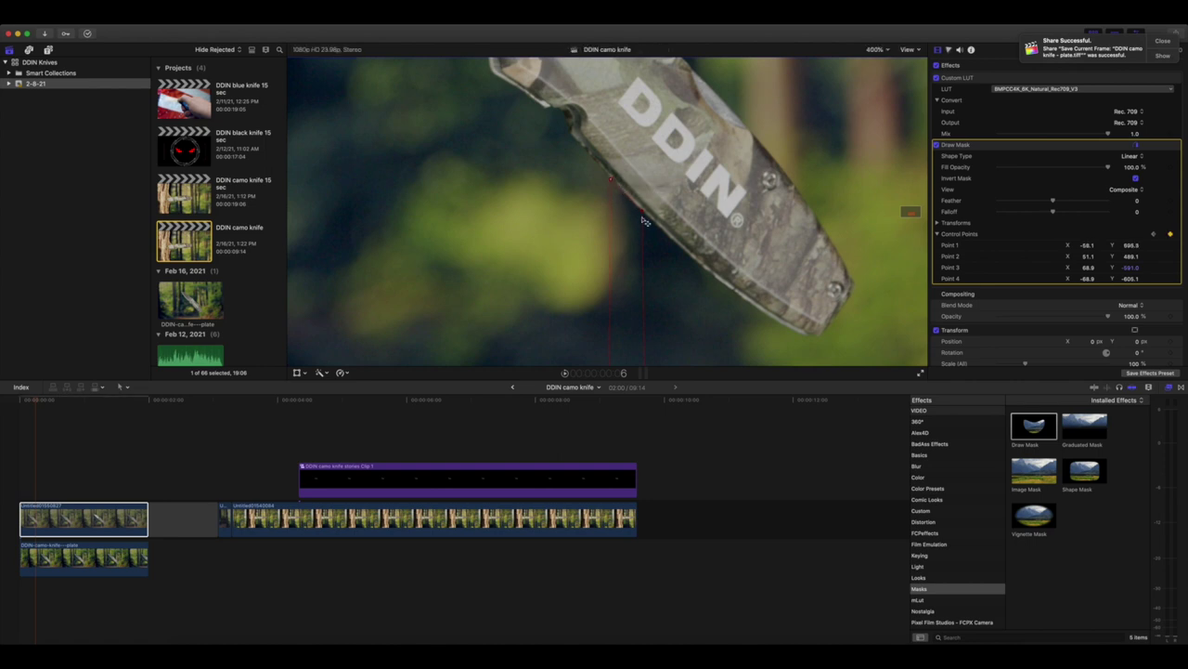
- Keyframe Draw Mask points 1 and 2 along the stick edge over the next frames
left_click_drag(645, 213, 647, 216)
key("Right")
key("Right")
key("Right")
key("Right")
key("Right")
key("Right")
key("Right")
key("Right")
key("Right")
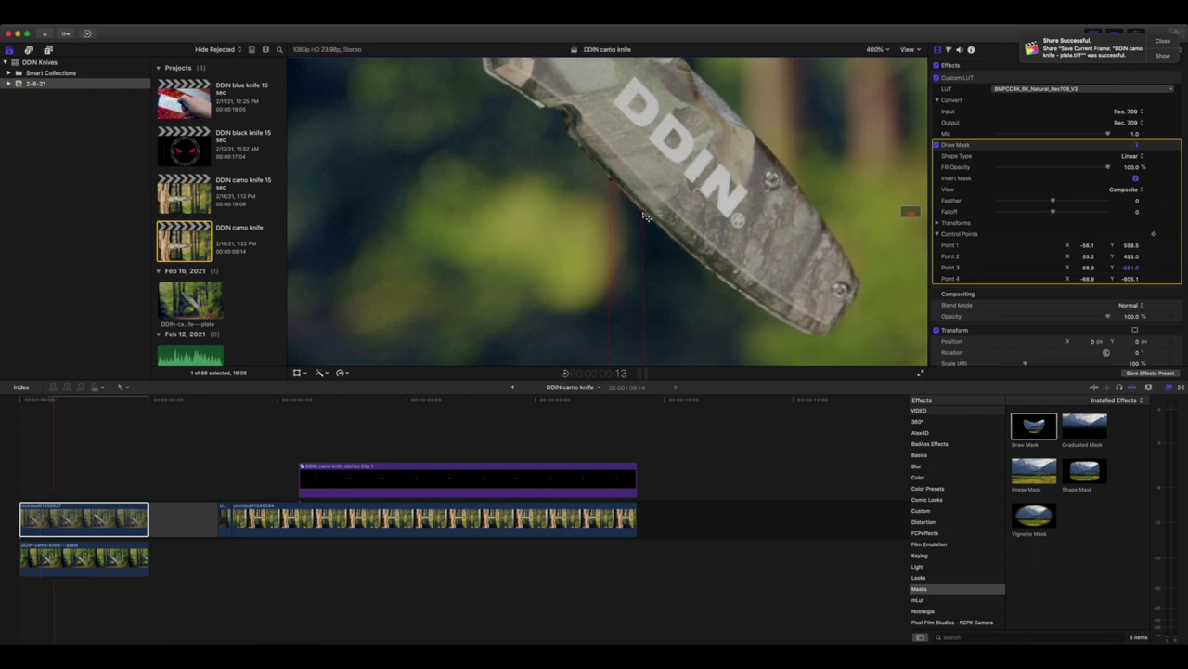
key("Right")
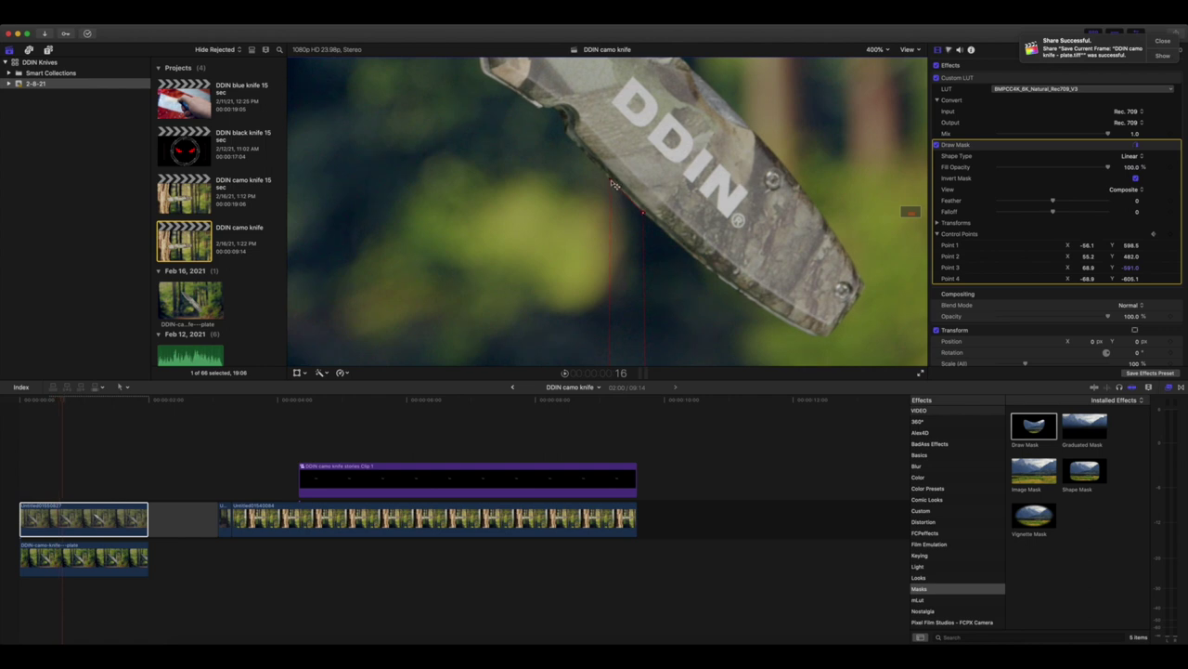
left_click_drag(613, 184, 613, 189)
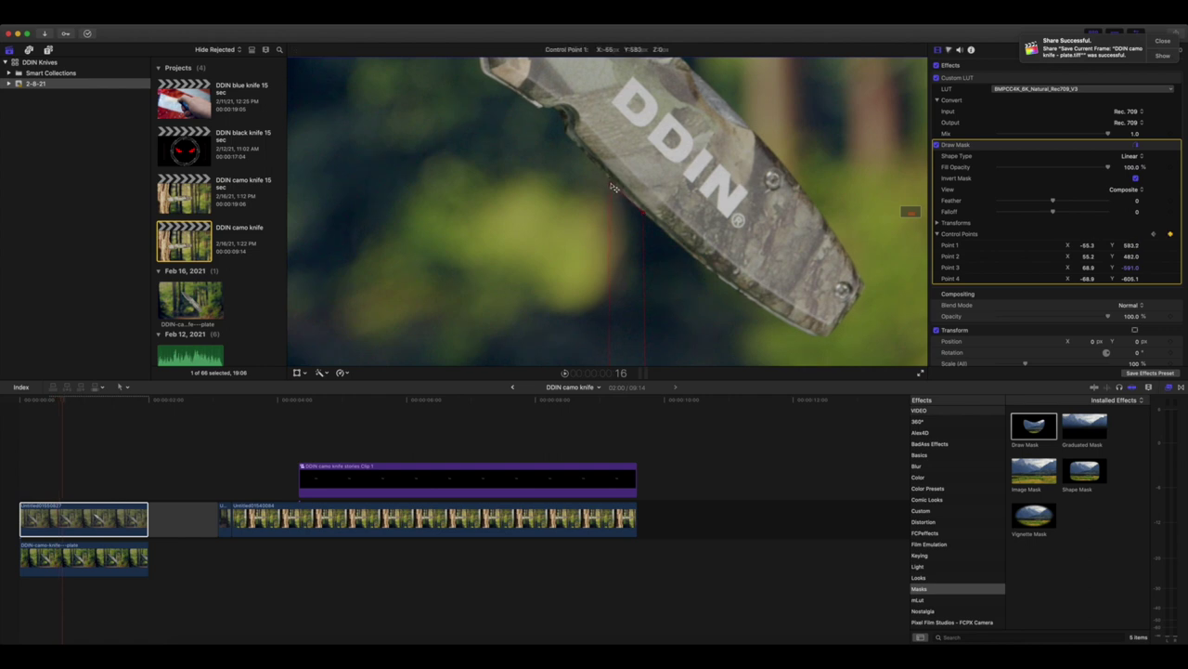
left_click_drag(642, 215, 645, 215)
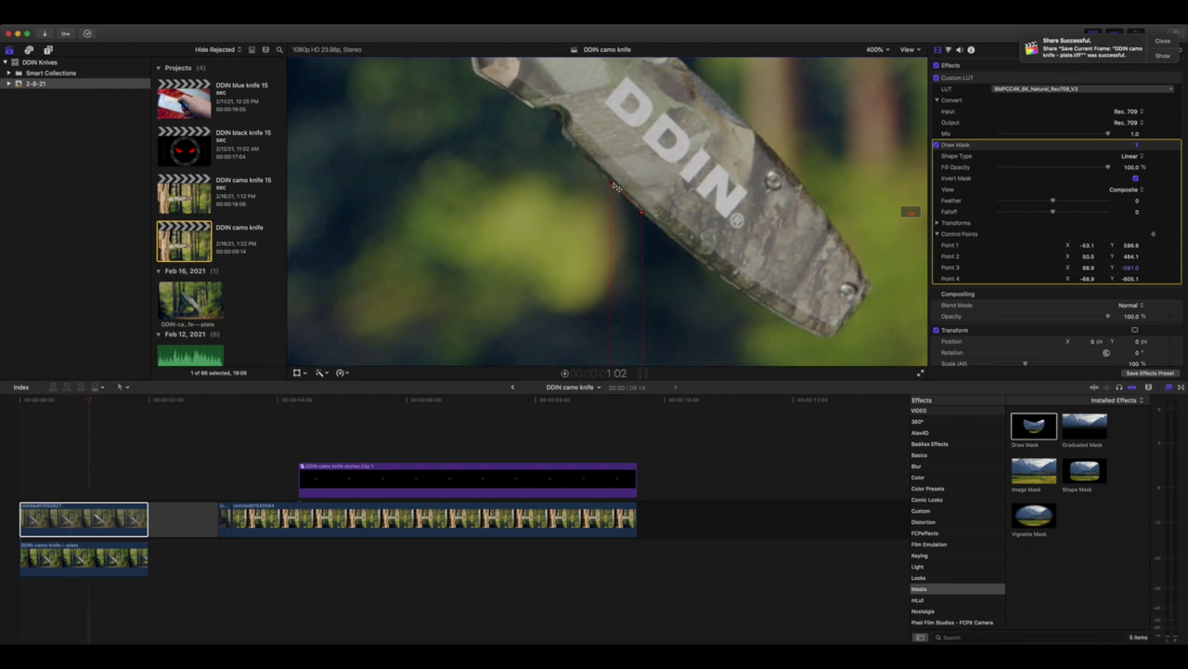
- Realign mask point 1 with the stick at later frames, then return the viewer to Fit
left_click_drag(616, 186, 643, 215)
key("space")
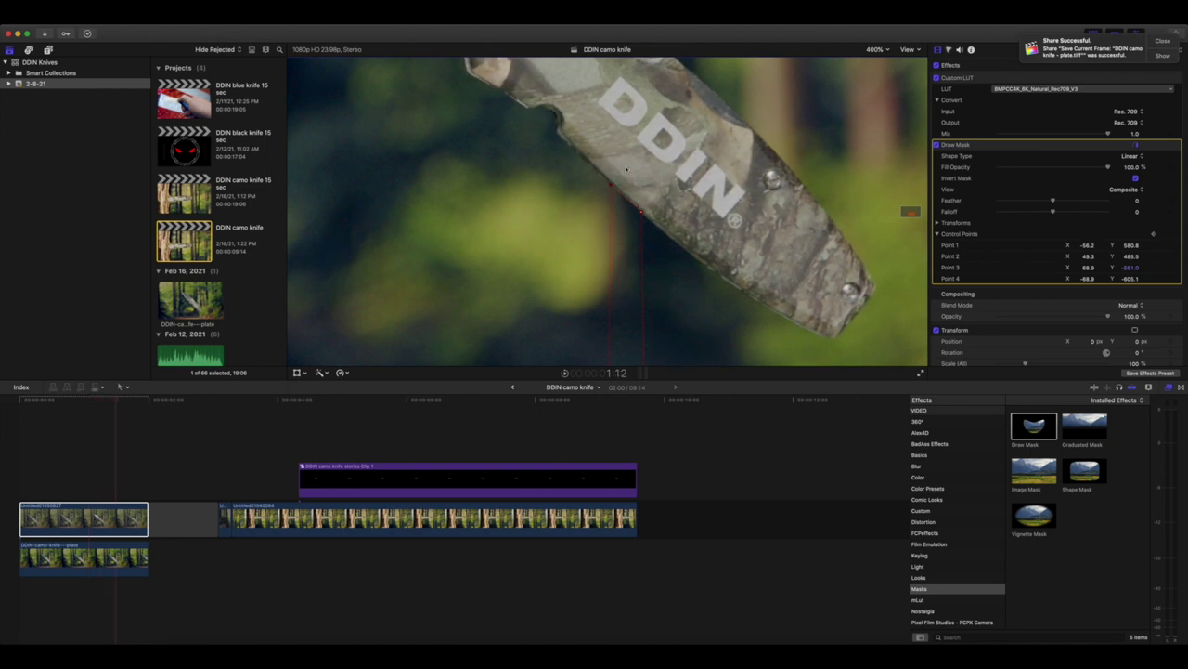
left_click_drag(615, 190, 641, 220)
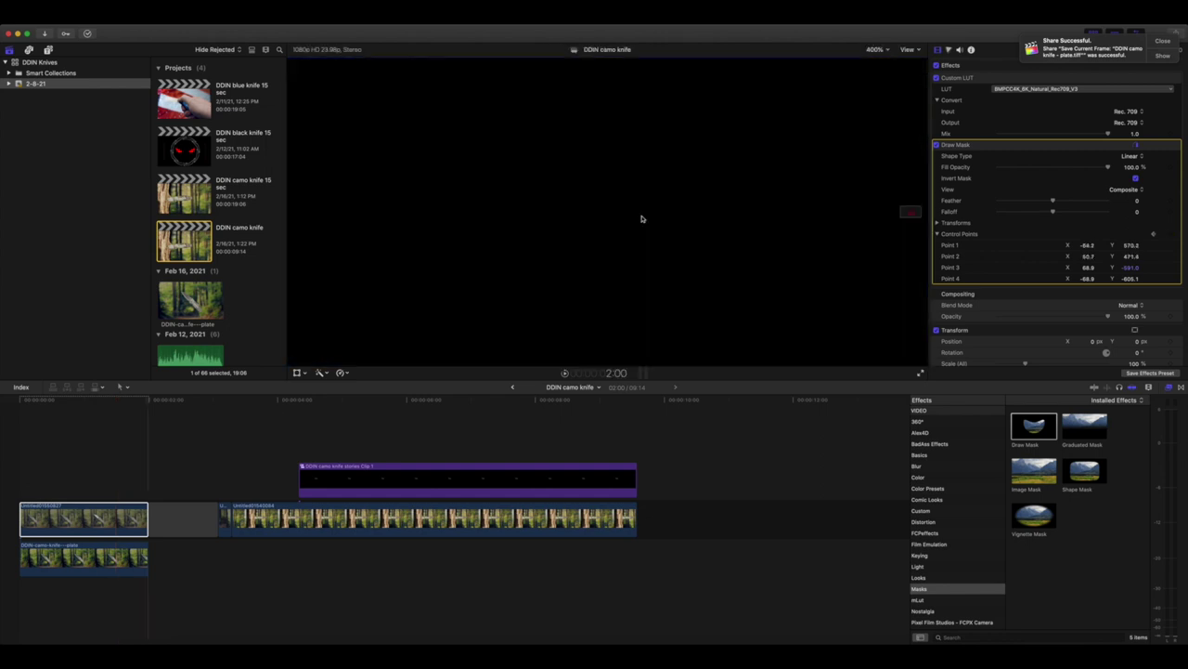
key("Left")
key("Left")
key("Left")
left_click(879, 50)
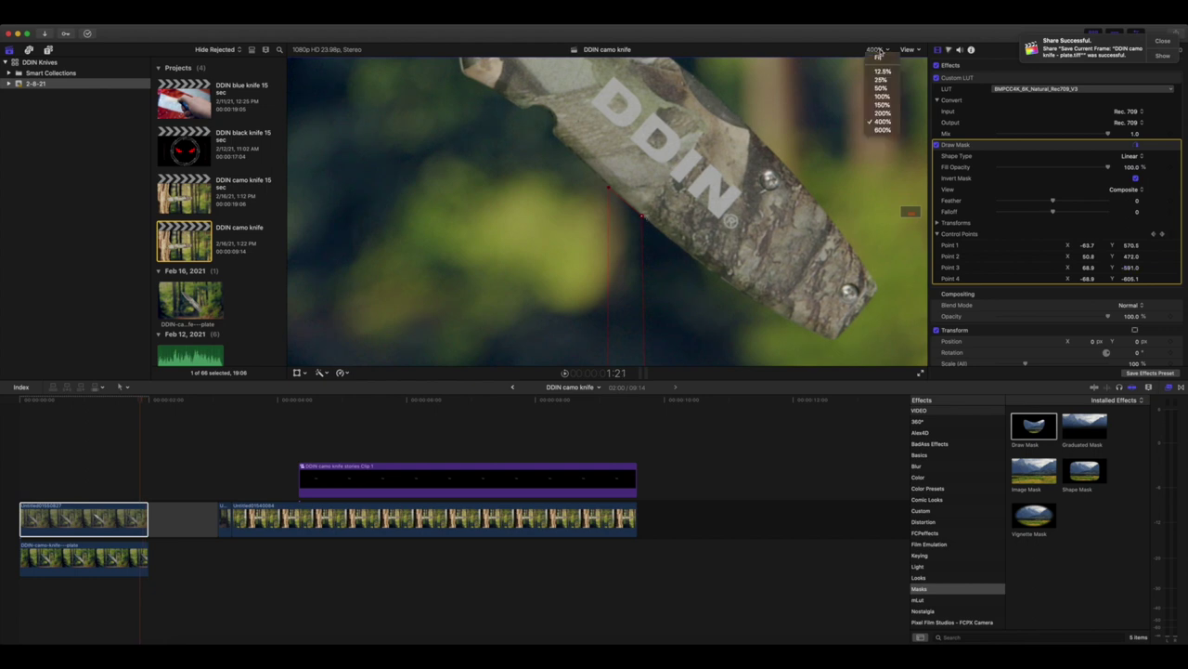
left_click(880, 58)
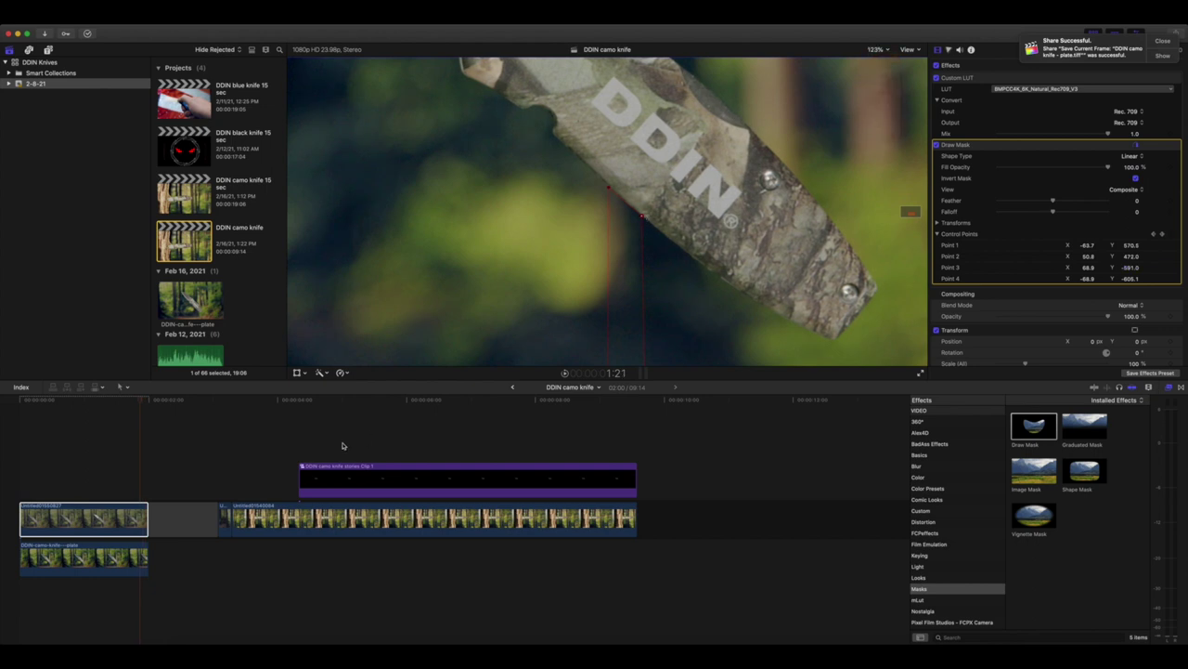
left_click_drag(141, 403, 13, 419)
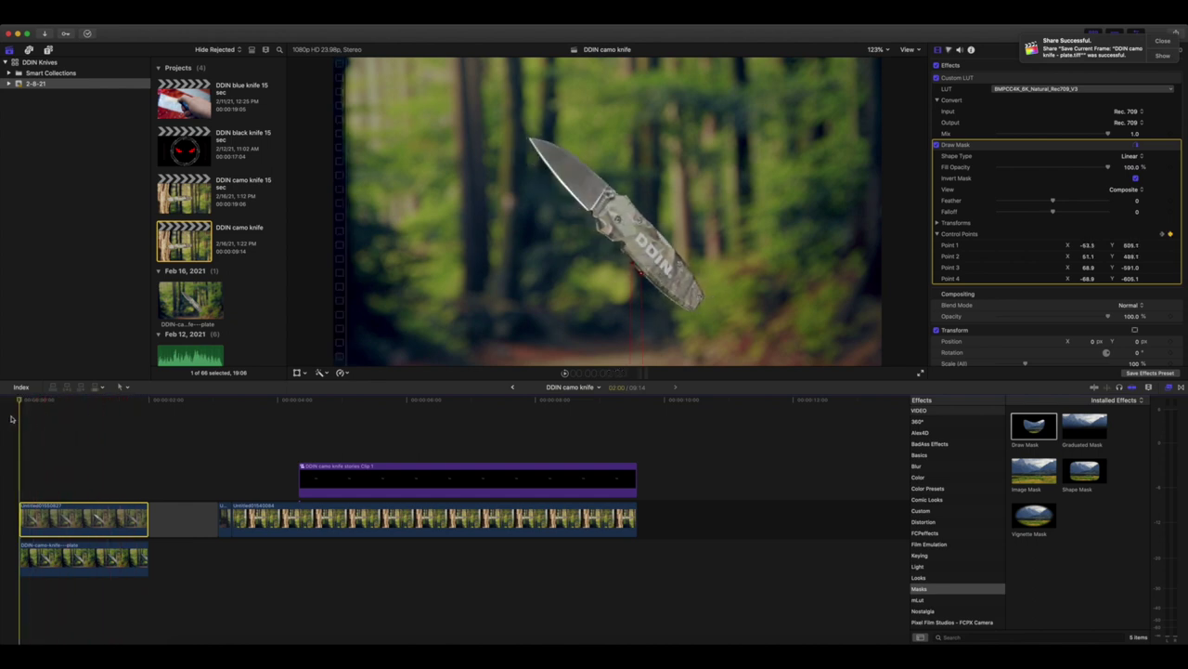
left_click(961, 78)
left_click(39, 520)
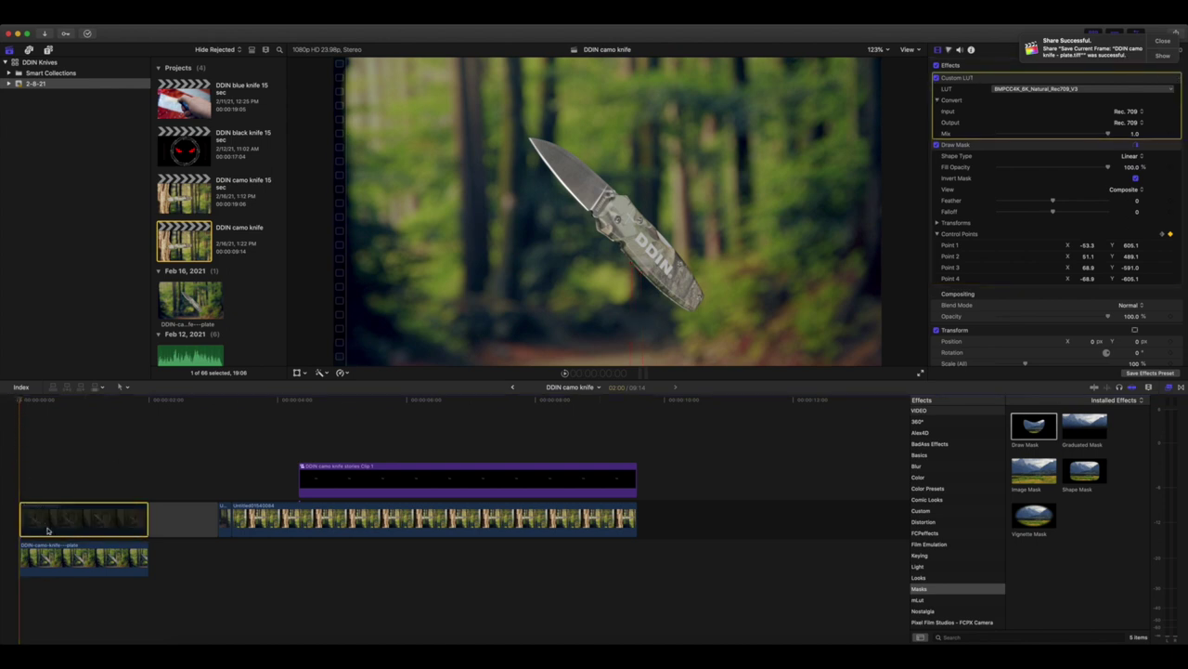
left_click(36, 559)
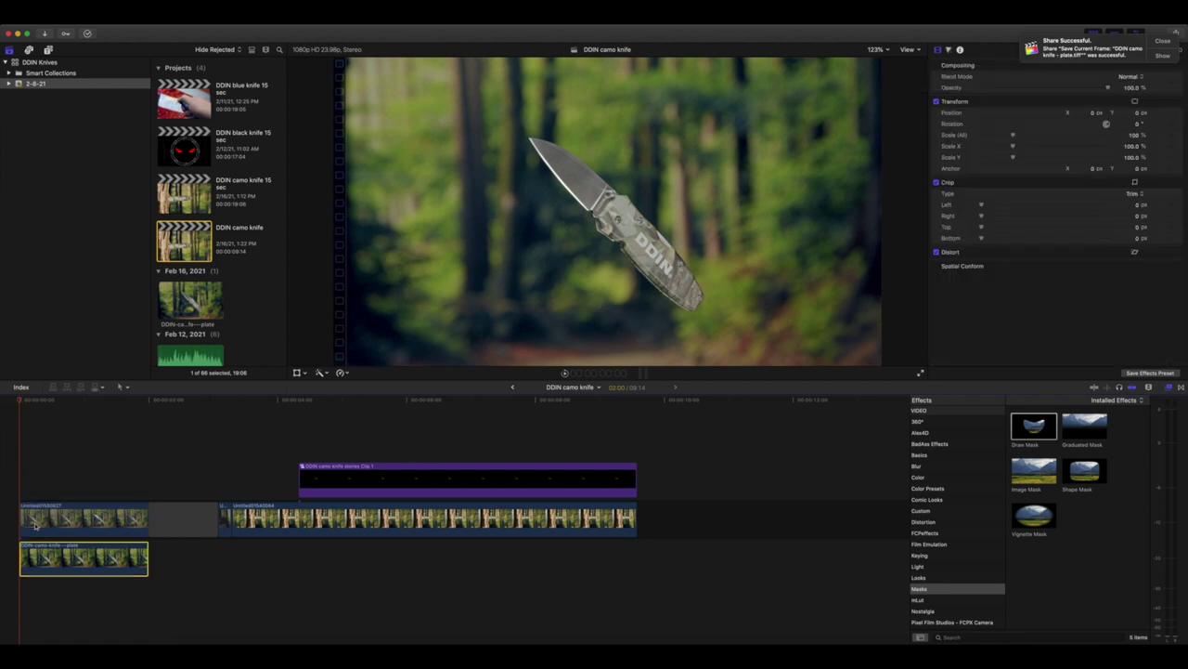
left_click(37, 525)
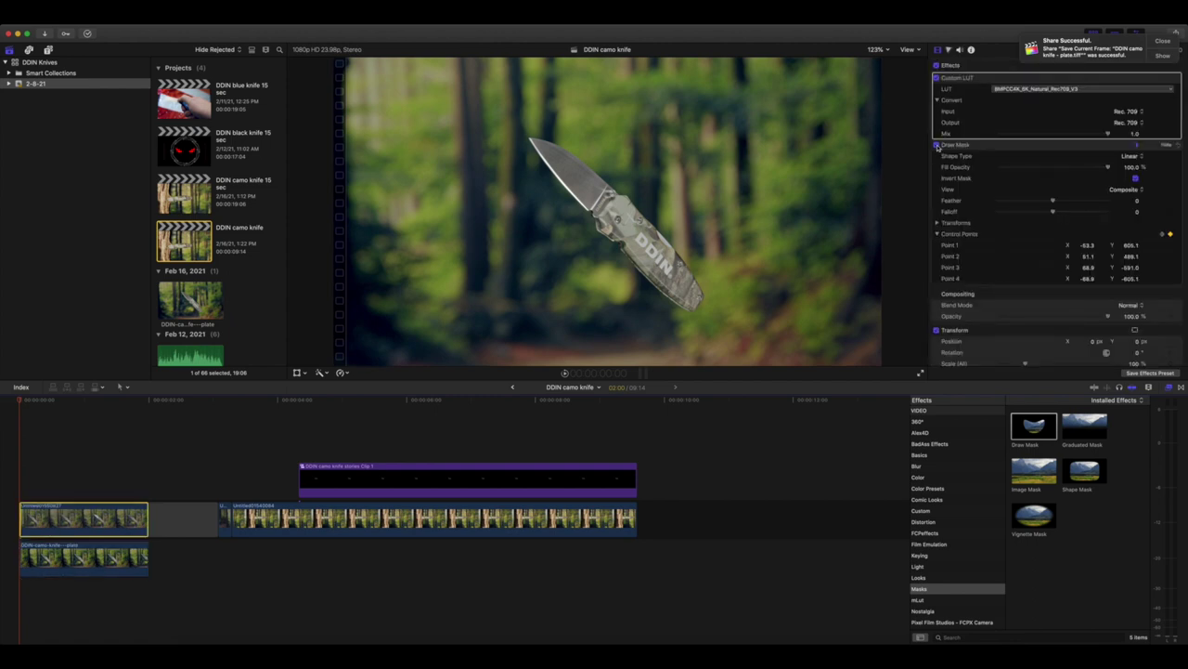
left_click(937, 145)
key("space")
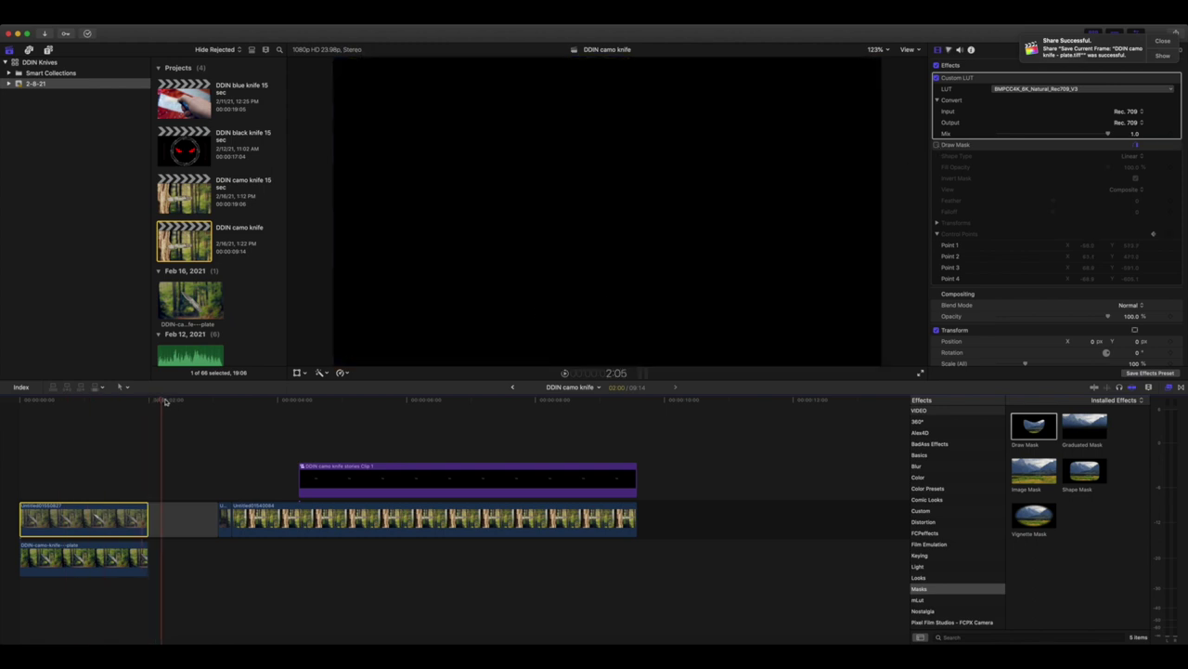
left_click_drag(165, 401, 1, 444)
left_click(937, 145)
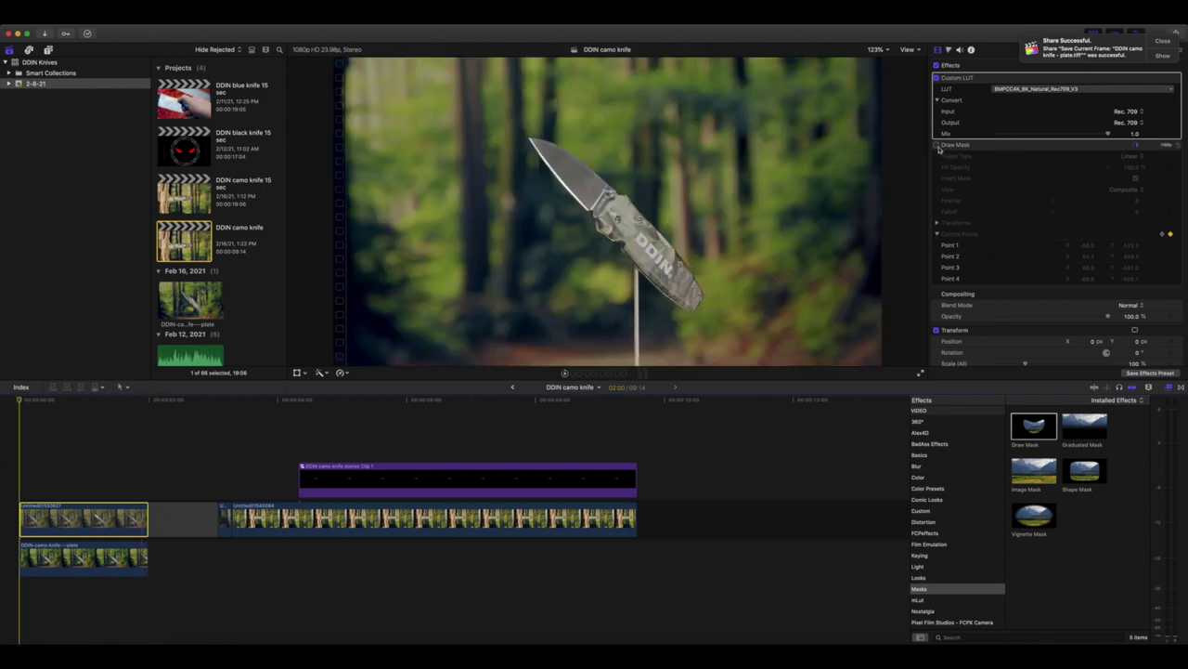
key("space")
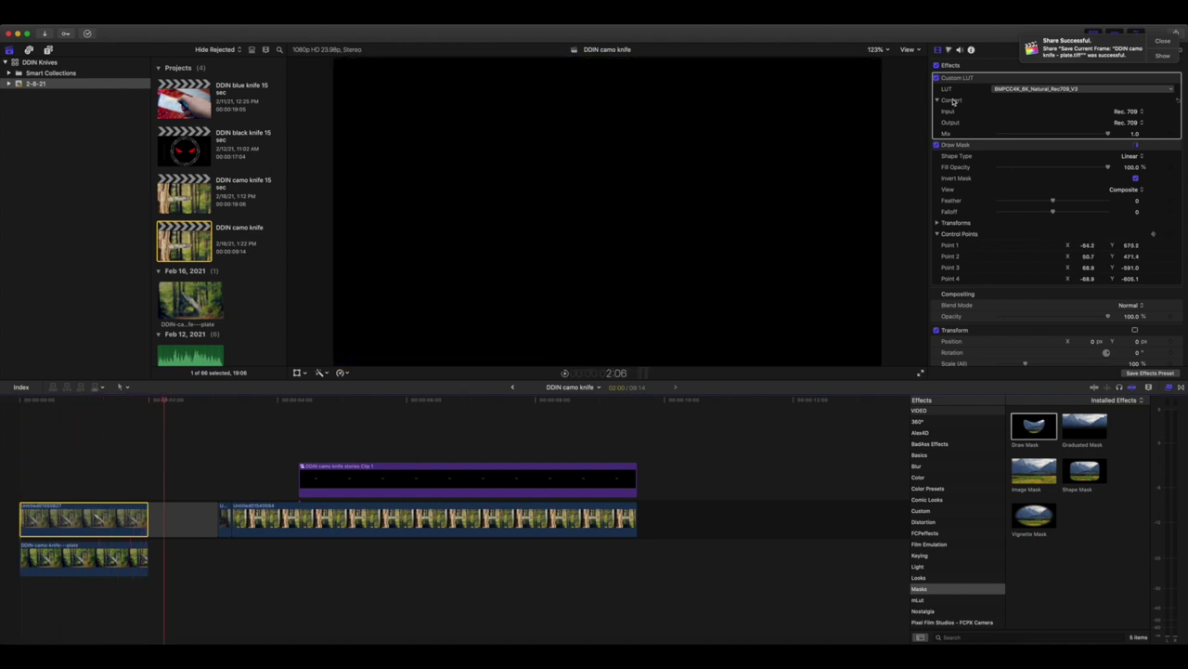
left_click(119, 419)
key("space")
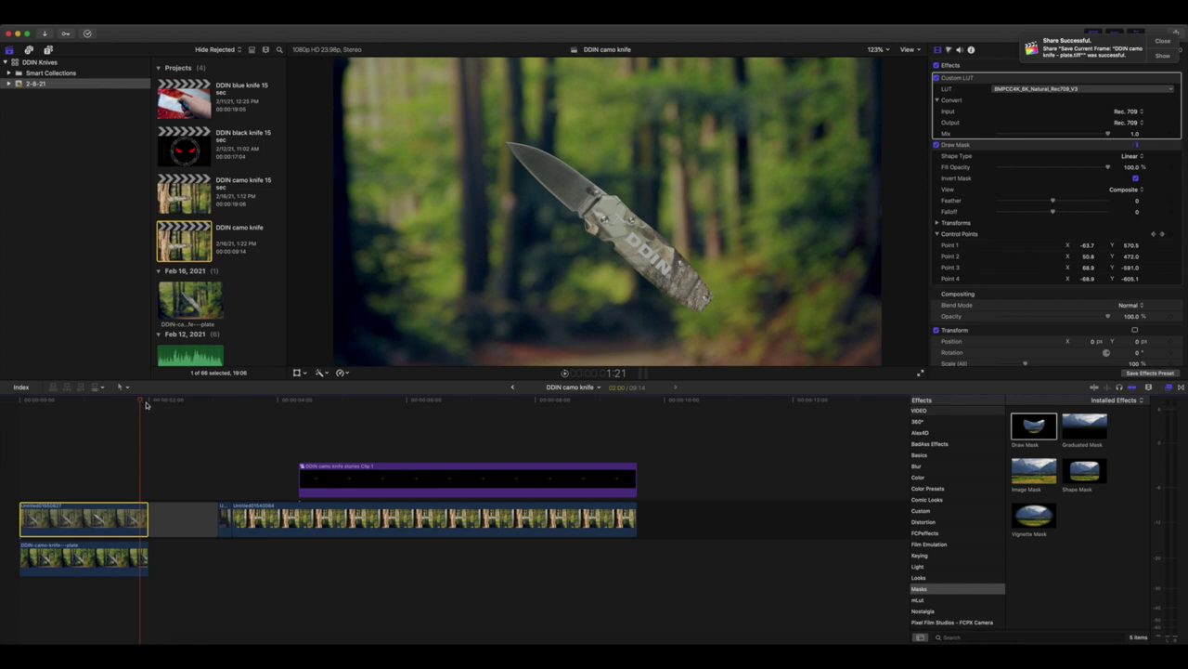
- Replay the knife shot to review the mask, then scrub to the AVAILABLE NOW title
left_click_drag(140, 401, 46, 400)
key("space")
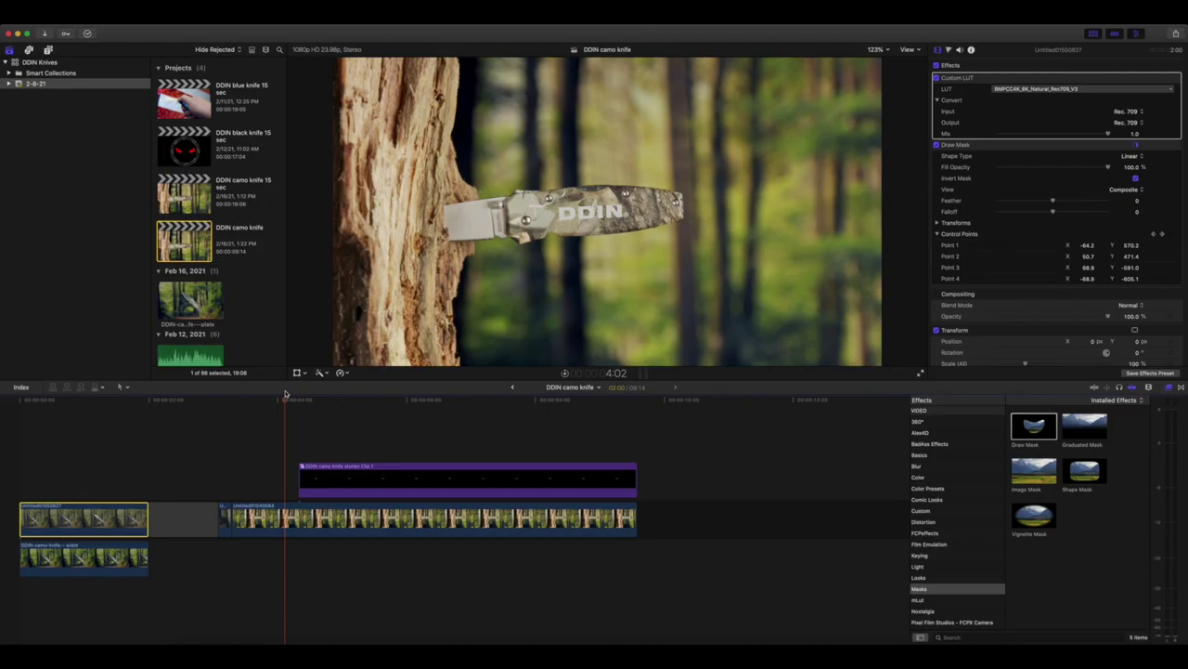
left_click_drag(289, 393, 261, 398)
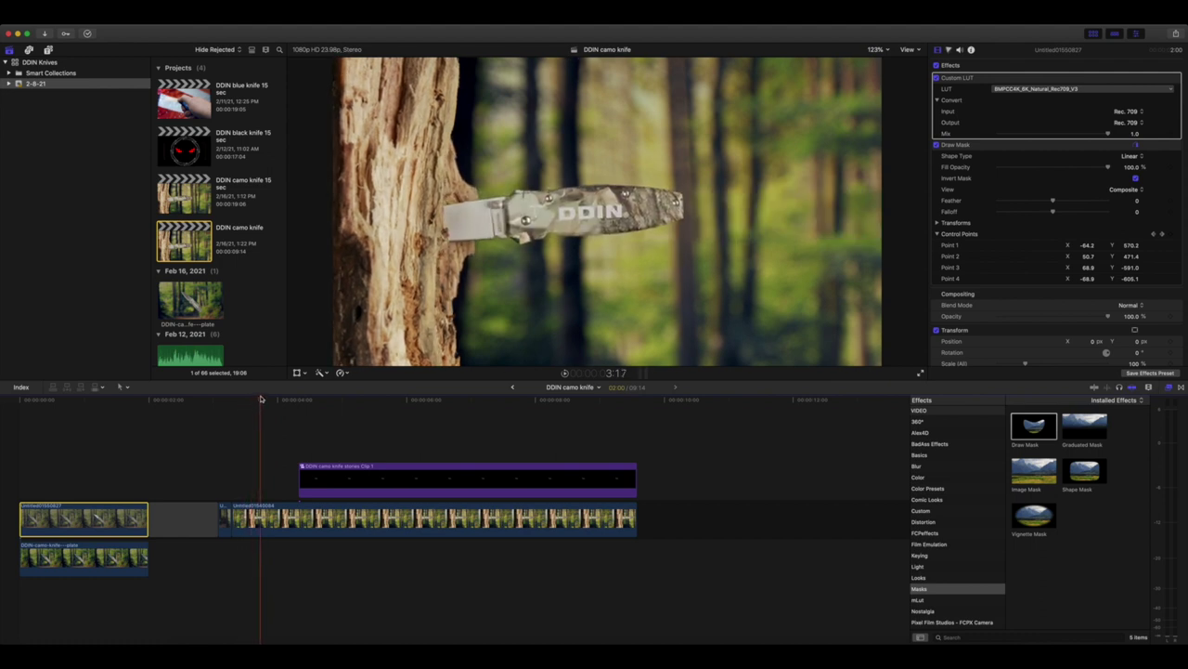
mouse_move(261, 398)
left_mouse_down()
mouse_move(244, 412)
mouse_move(255, 410)
left_mouse_up()
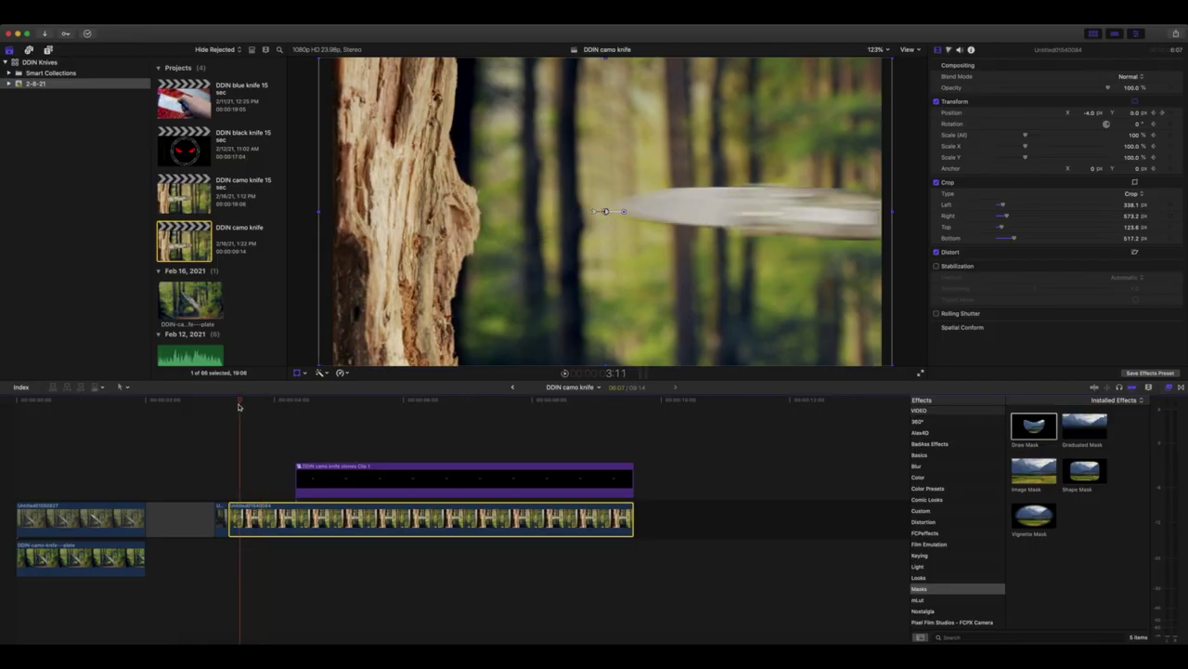
left_click(230, 411)
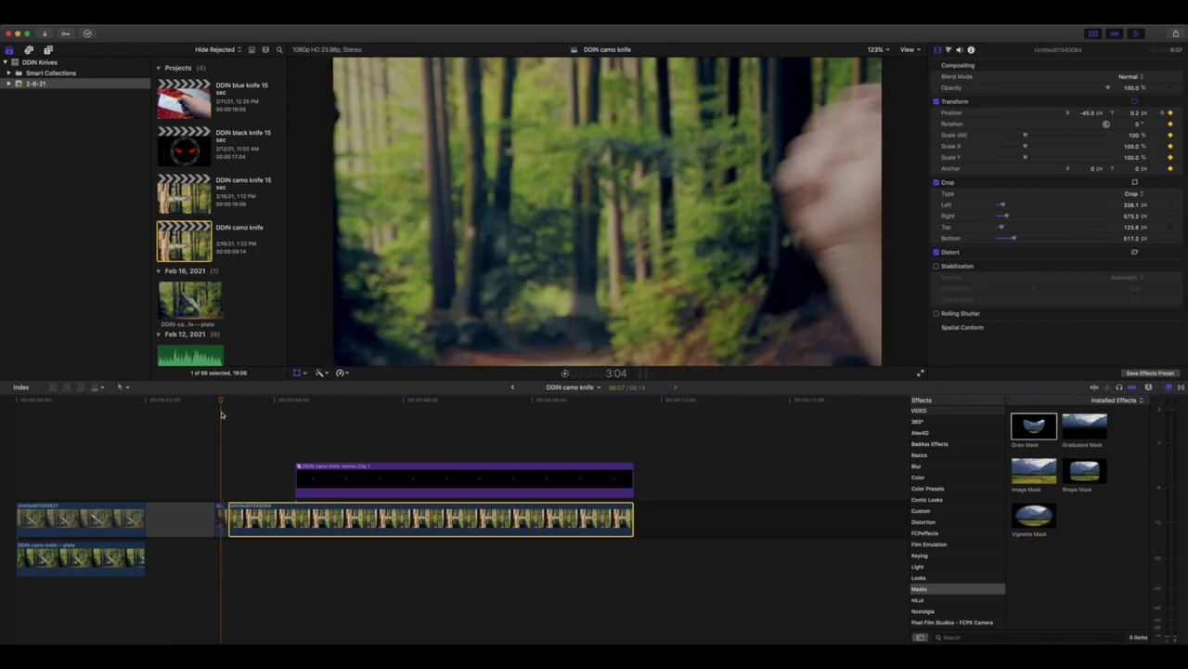
key("Left")
key("Left")
key("space")
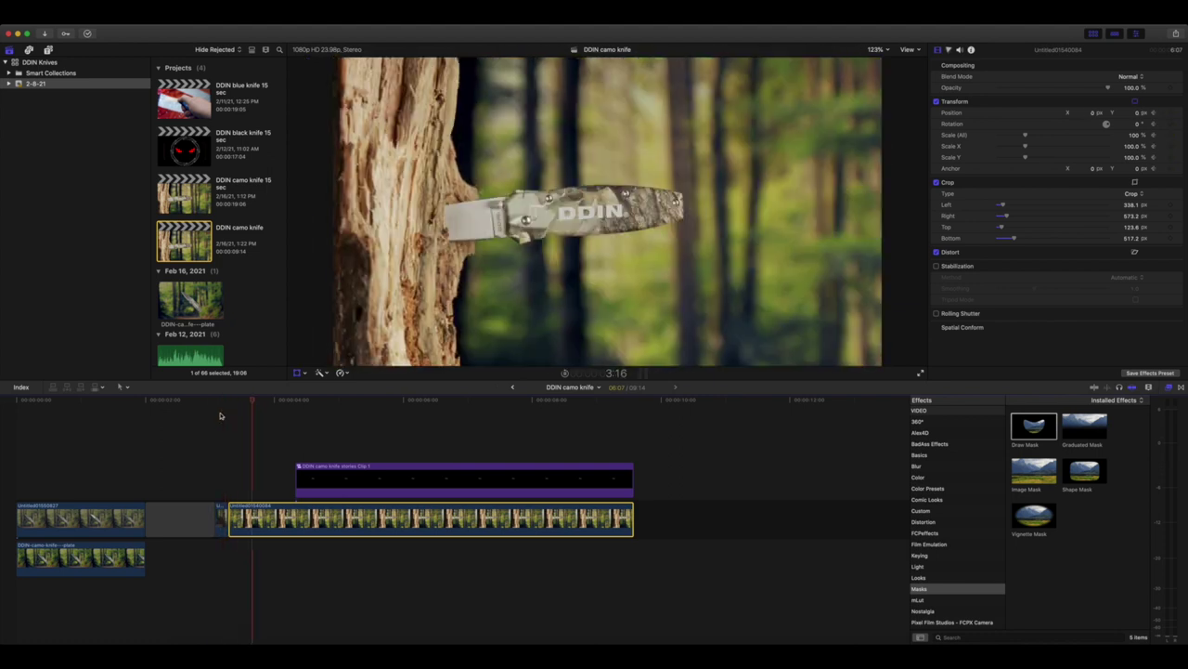
key("space")
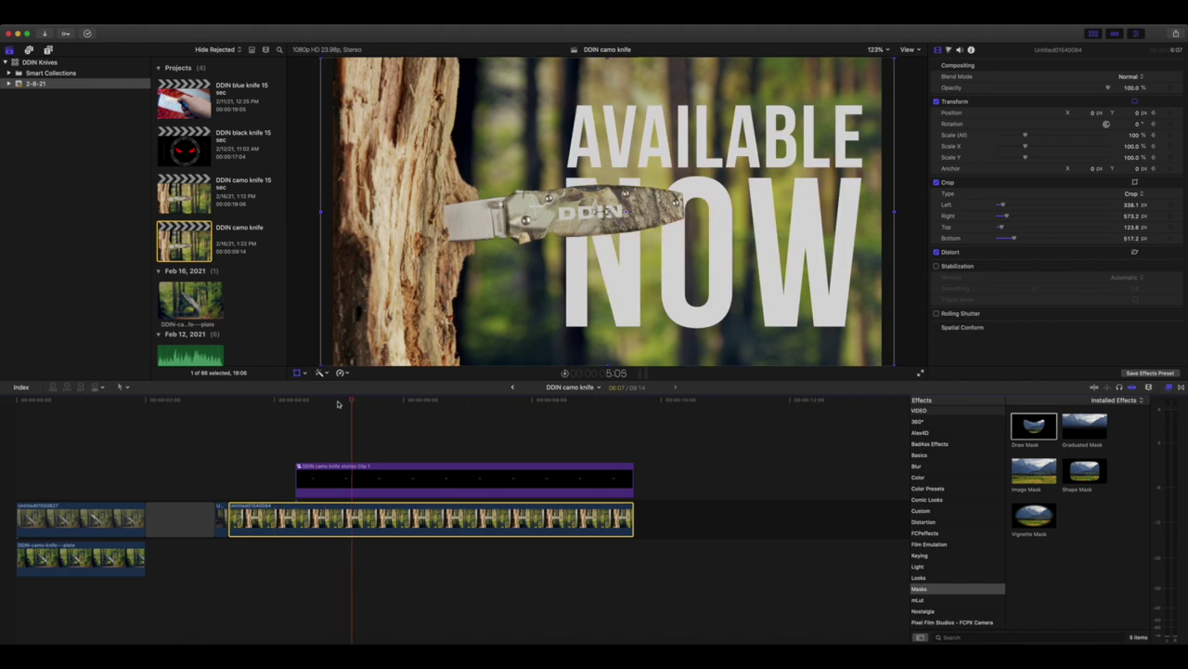
left_click_drag(353, 402, 261, 412)
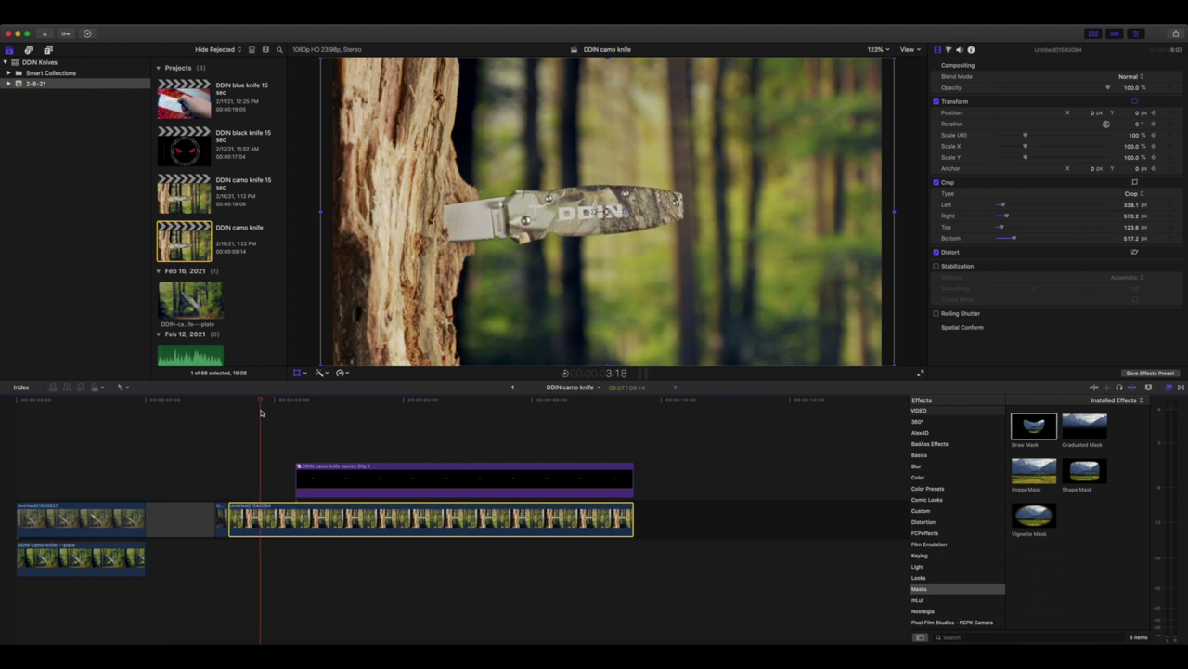
mouse_move(261, 413)
left_mouse_down()
mouse_move(268, 399)
mouse_move(240, 410)
left_mouse_up()
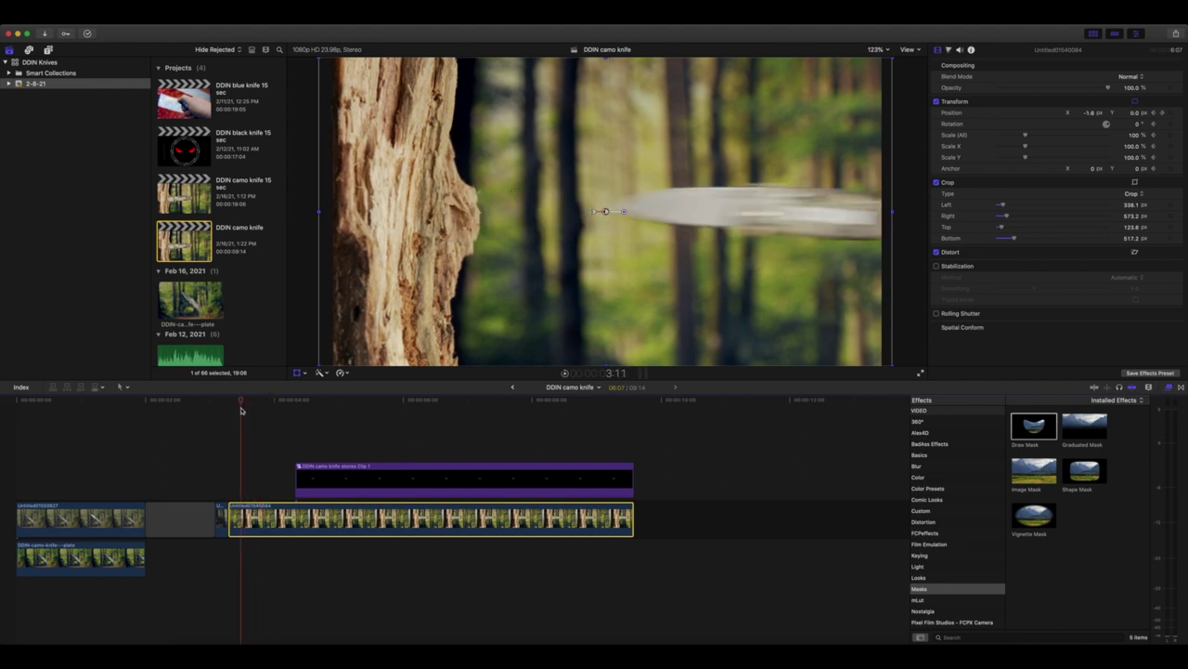
key("Left")
key("Left")
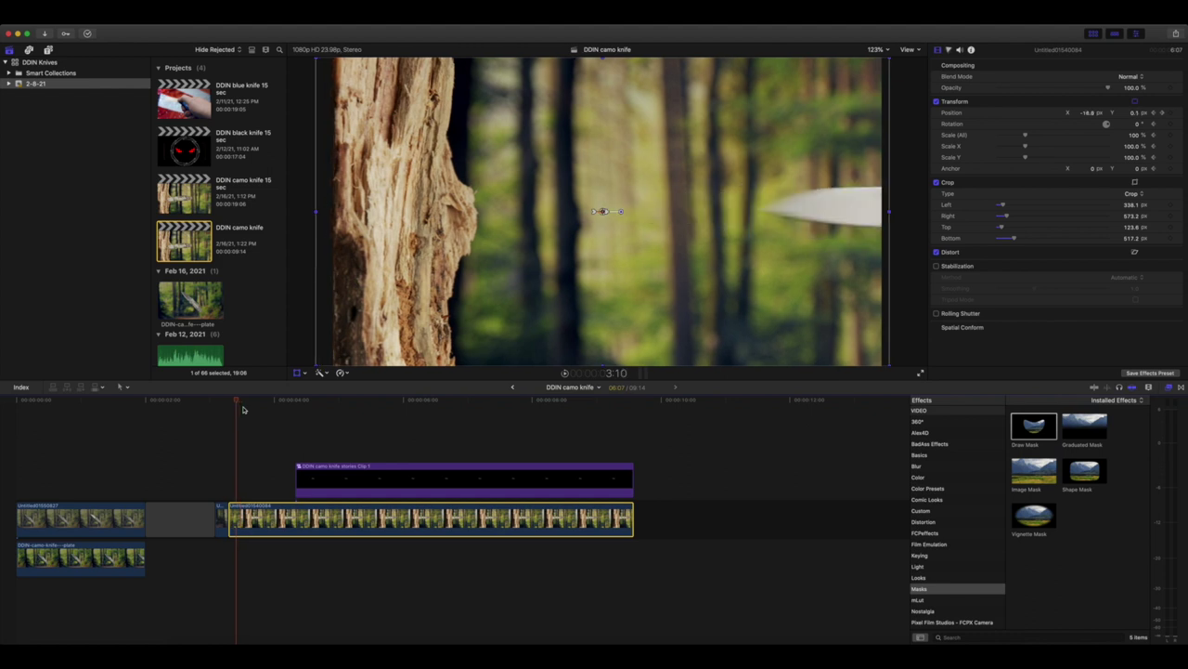
key("Right")
key("Right")
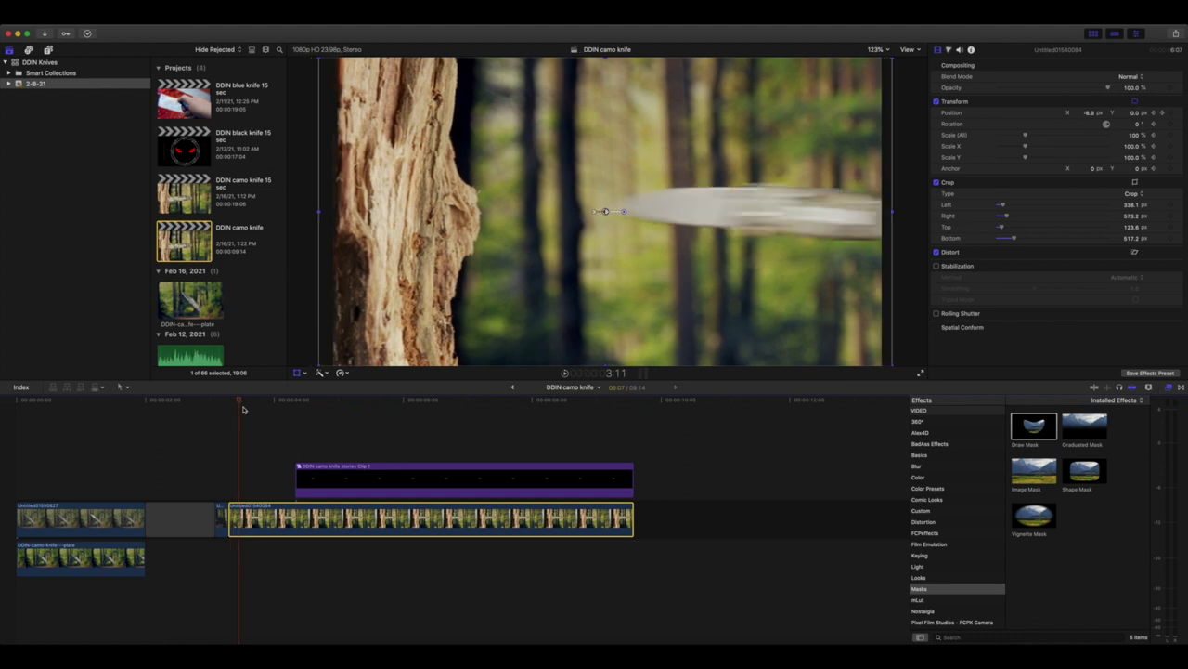
key("Right")
key("Right")
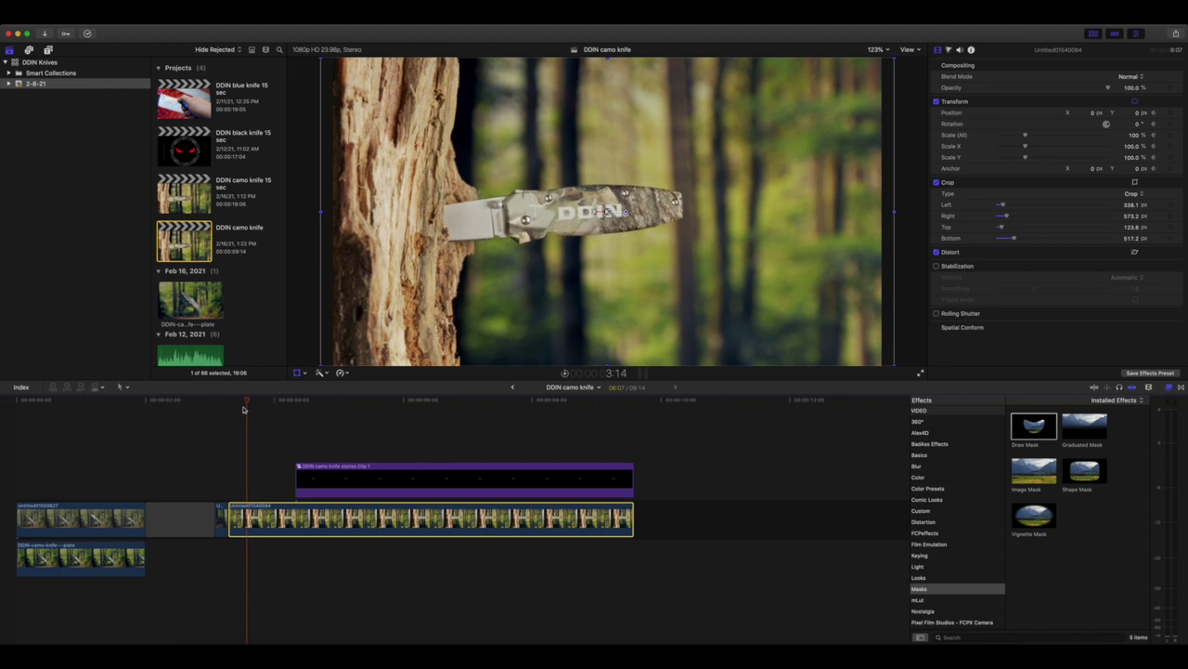
key("Left")
key("Left")
key("Left")
key("Left")
key("Left")
key("Right")
key("Right")
key("Right")
key("Right")
key("Right")
key("Right")
key("Right")
key("Right")
key("Right")
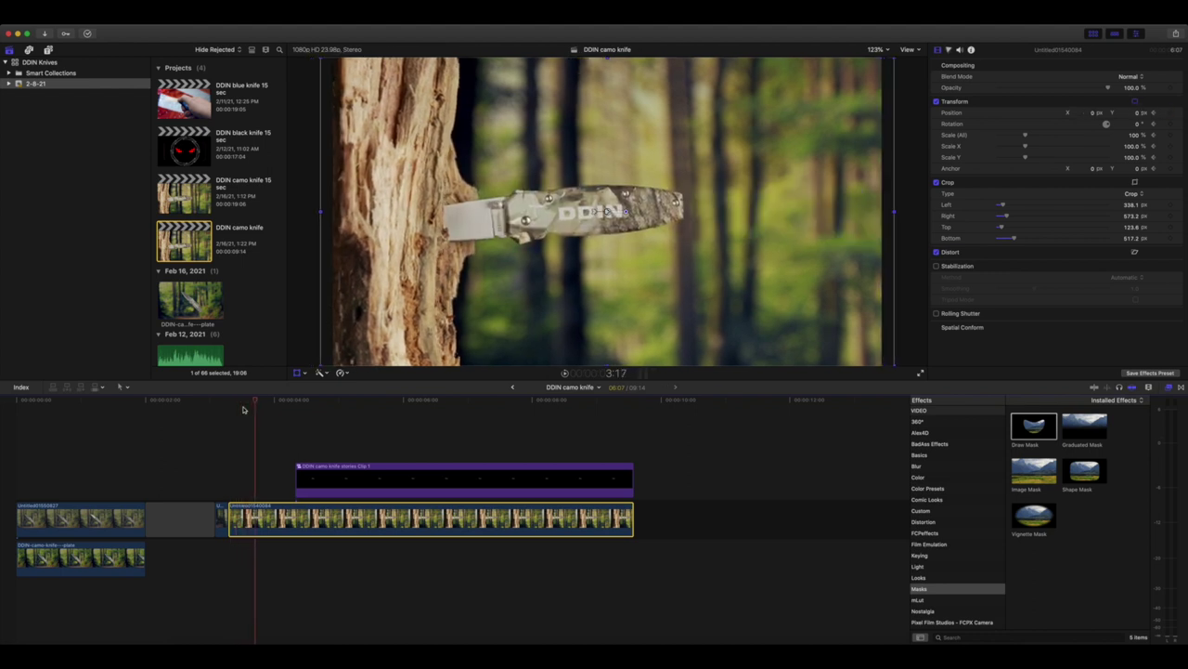
left_click_drag(257, 402, 342, 405)
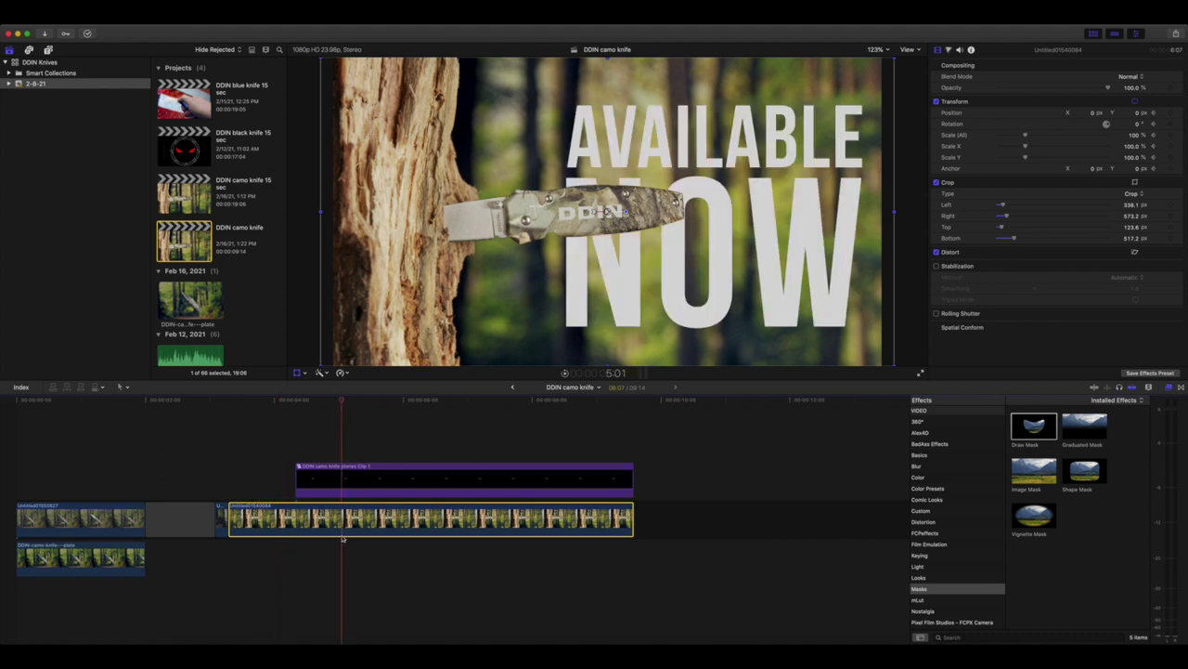
- Check the title's Draw Mask, then marquee-select the AVAILABLE NOW title and knife video clips
left_click(339, 487)
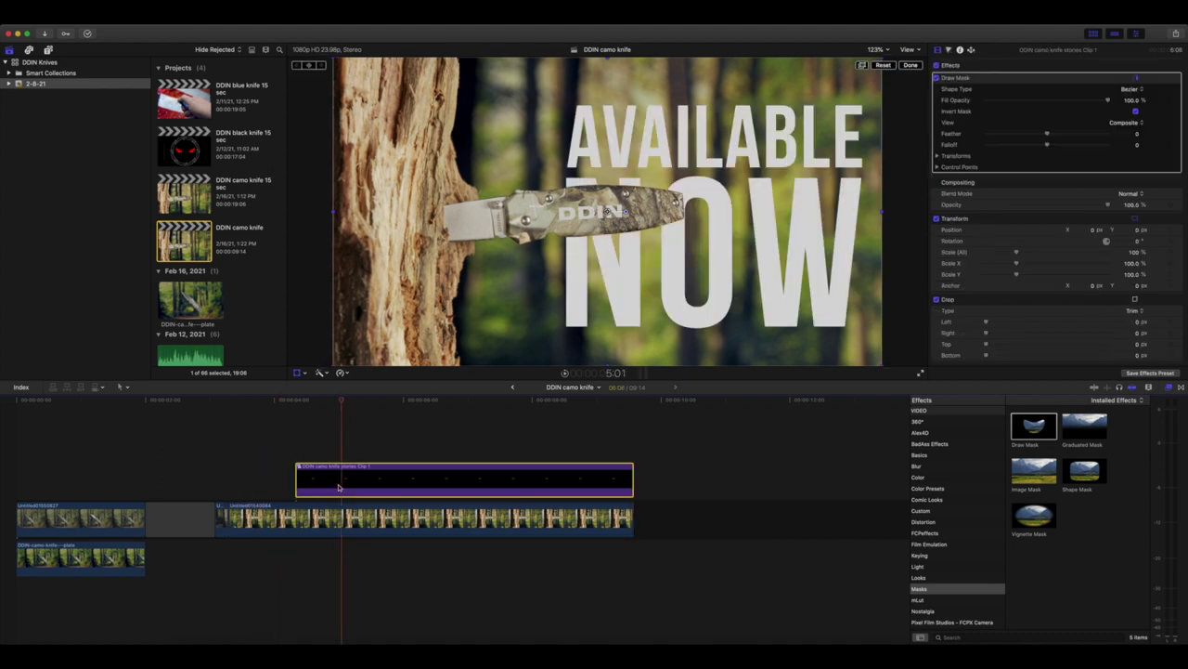
left_click(993, 82)
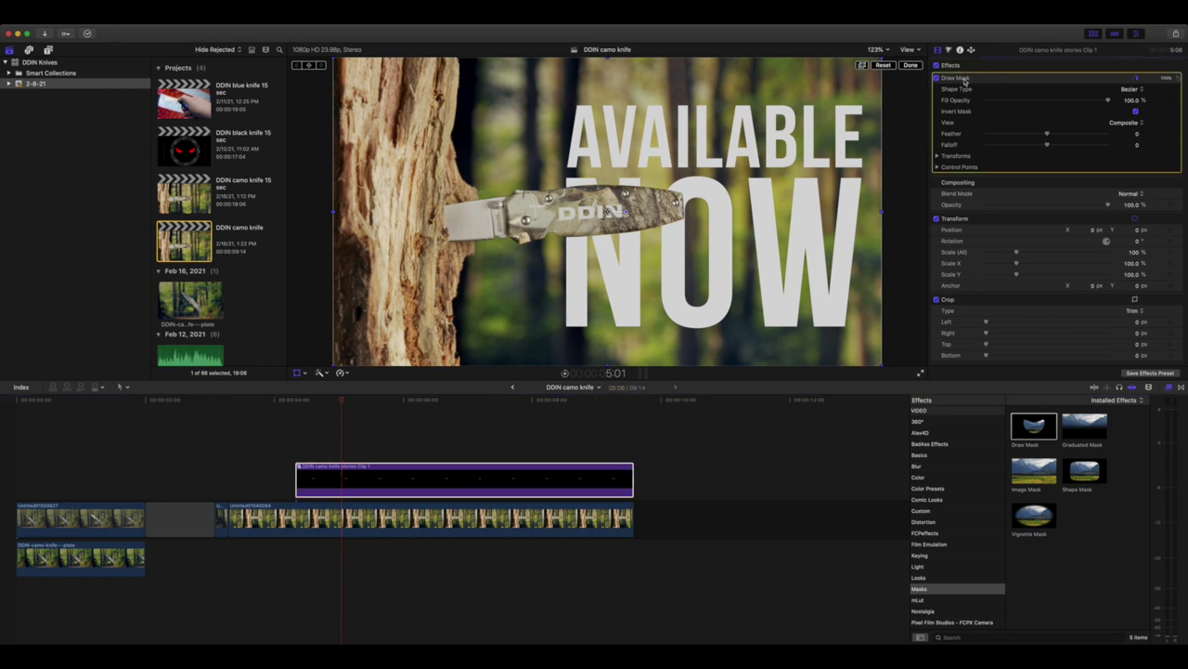
left_click(915, 66)
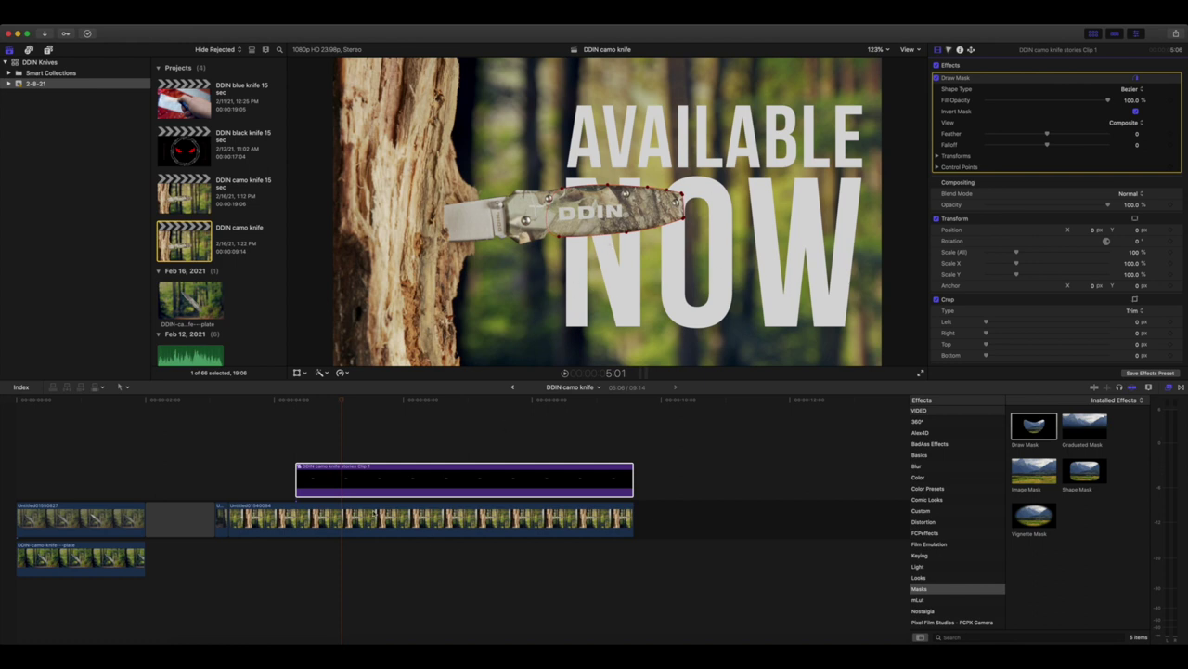
left_click(267, 457)
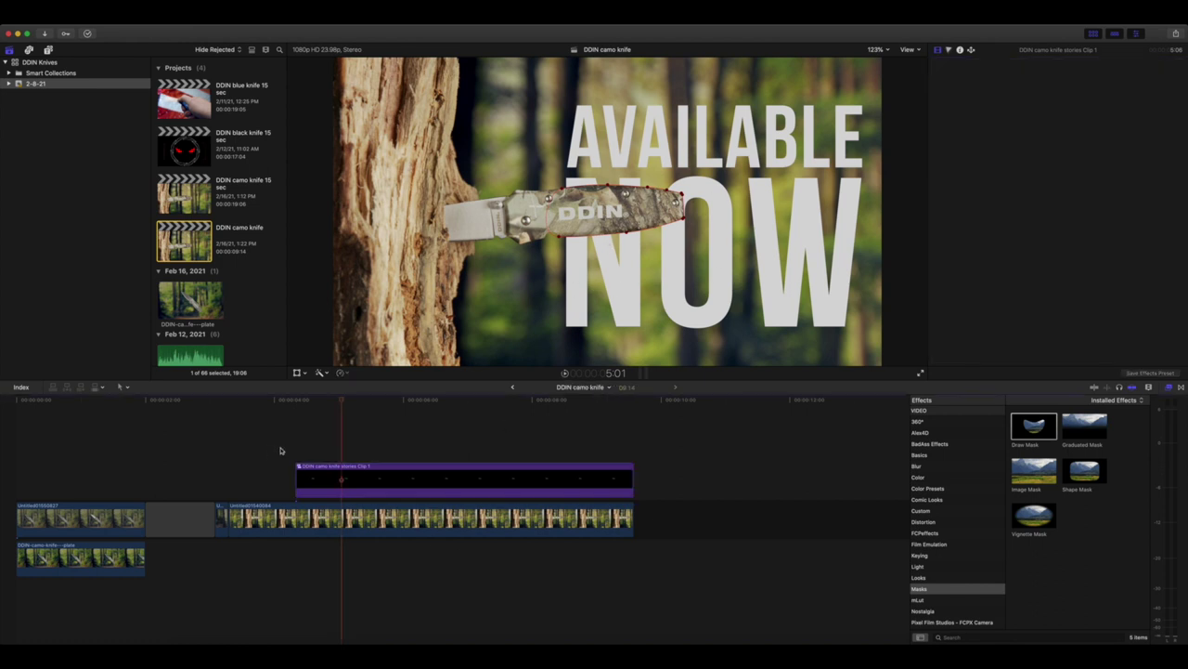
left_click_drag(338, 400, 288, 413)
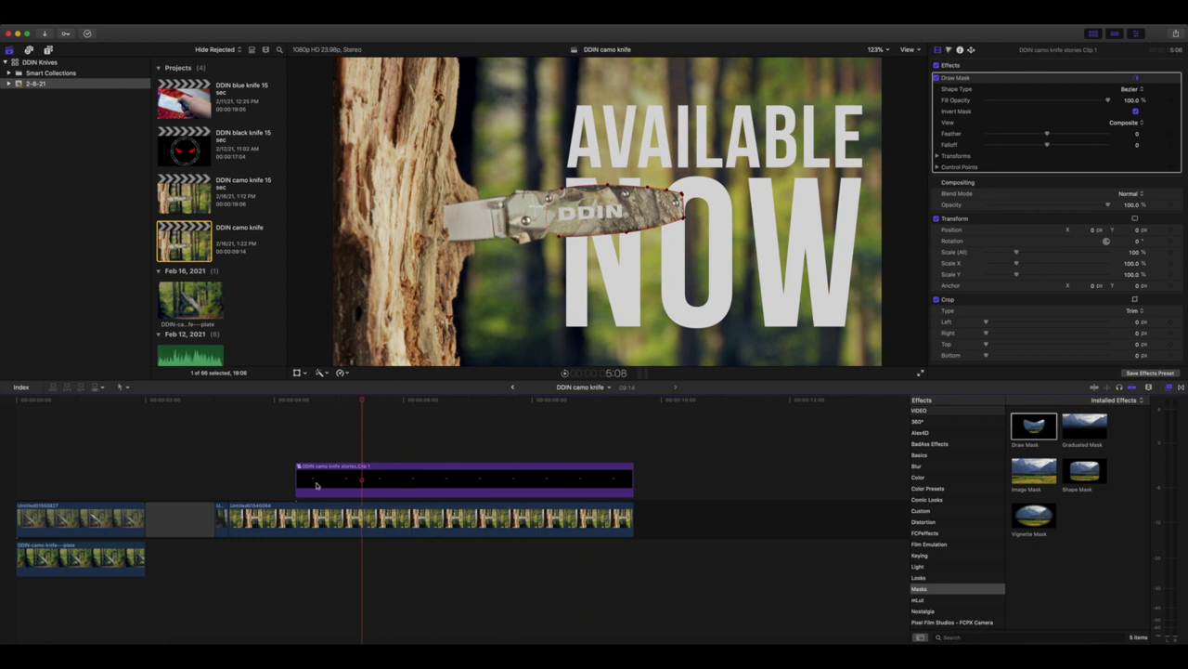
left_click_drag(251, 465, 331, 516)
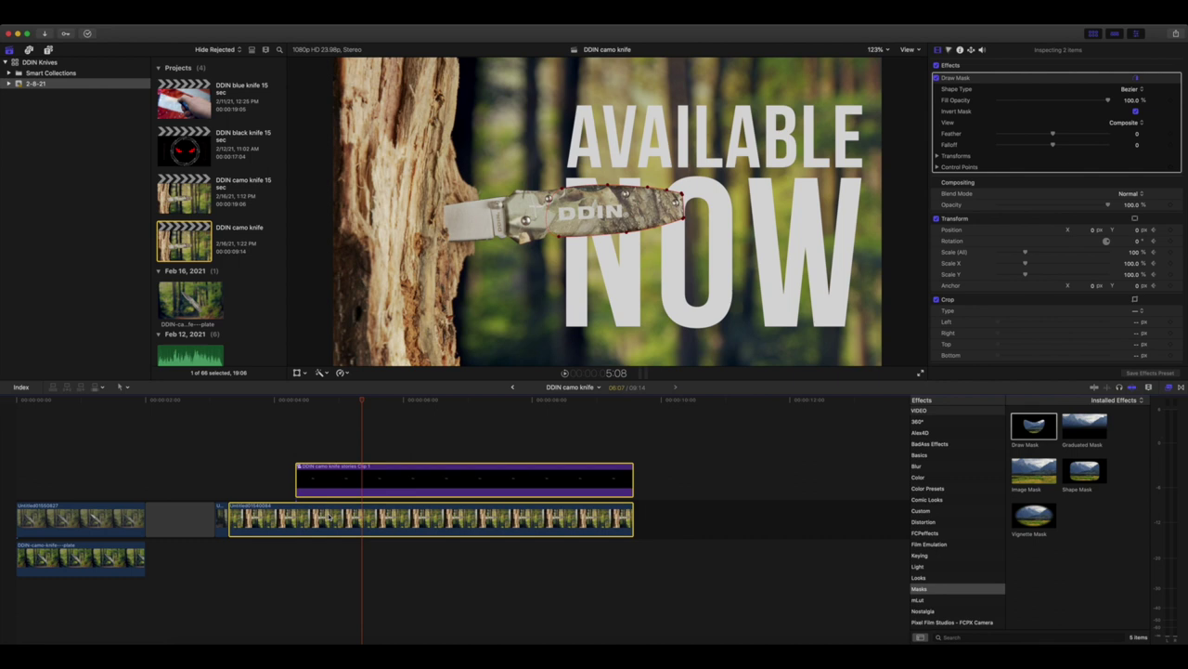
- Create the compound clip 'DDIN camo knife Clip' with Option-G and play it back
key("alt+g")
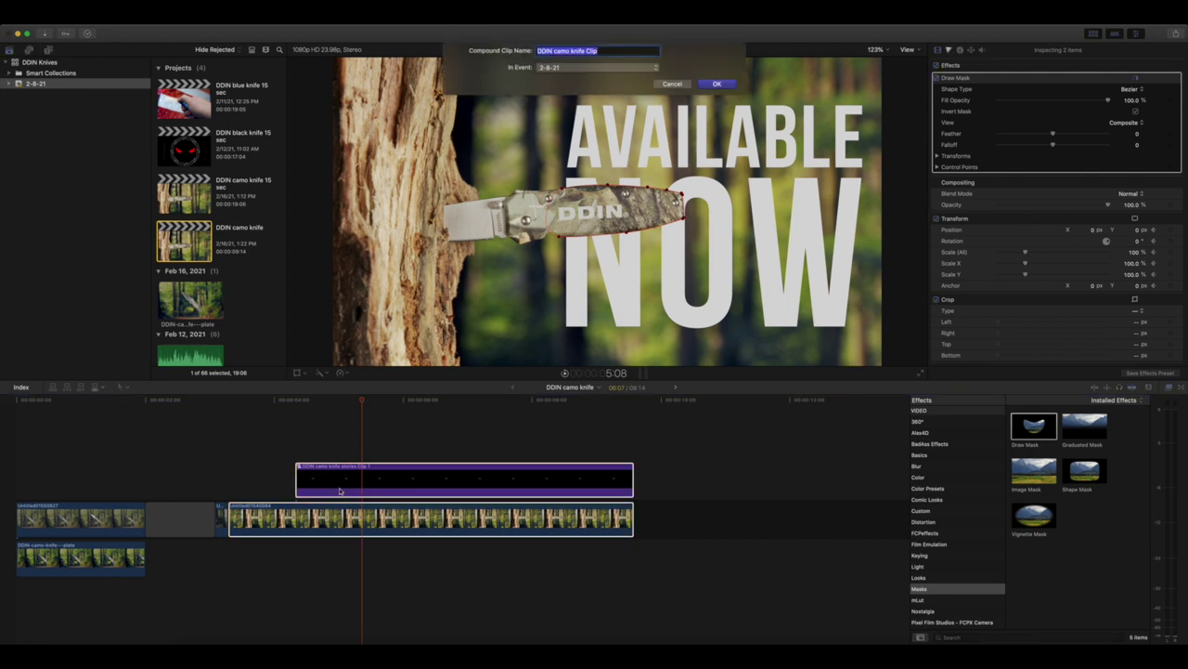
left_click(718, 84)
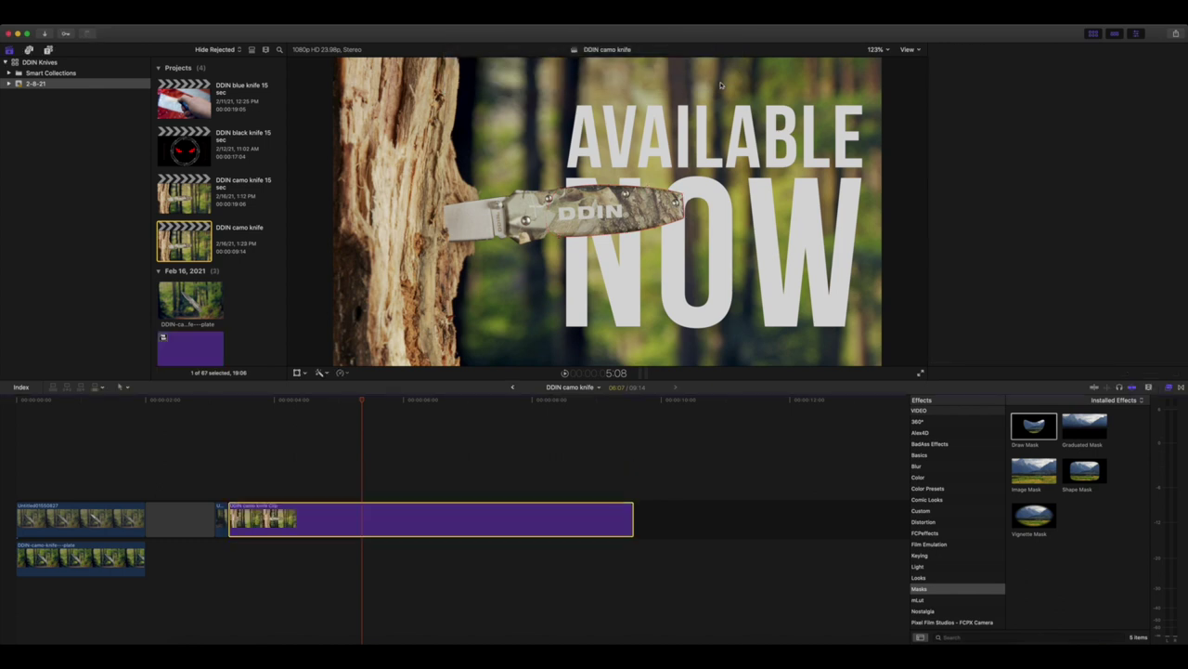
left_click_drag(365, 402, 235, 415)
key("space")
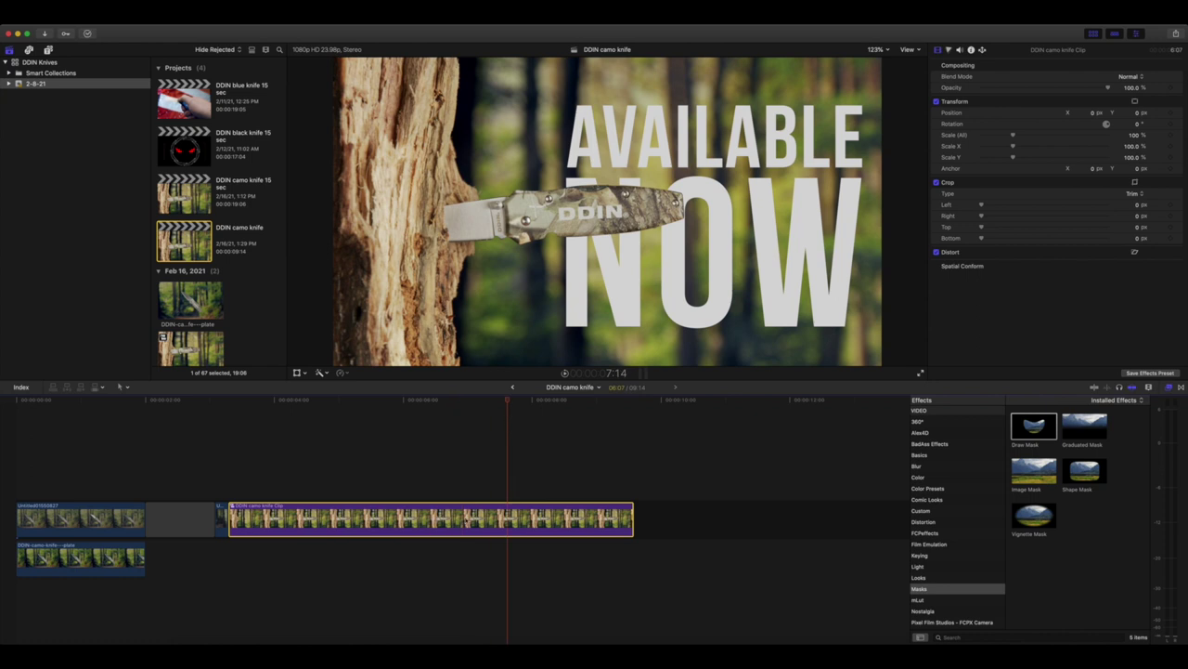
left_click(973, 444)
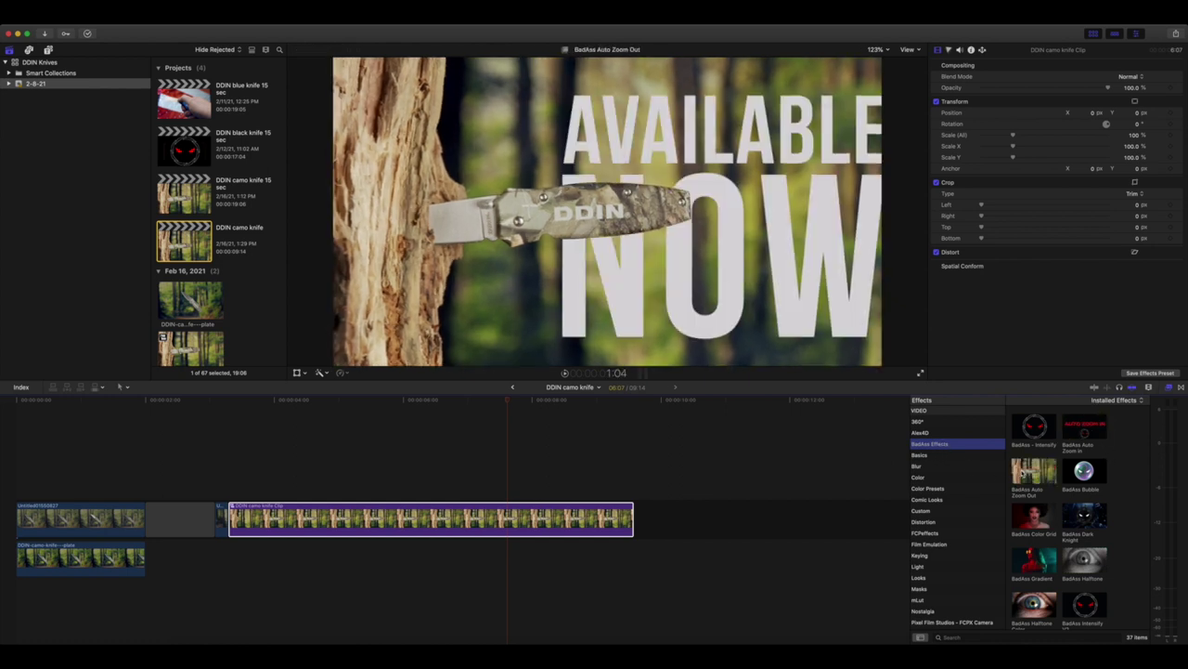
- Drop BadAss Auto Zoom Out onto 'DDIN camo knife Clip' and preview the zoom-out near its end
left_click_drag(1034, 471, 388, 521)
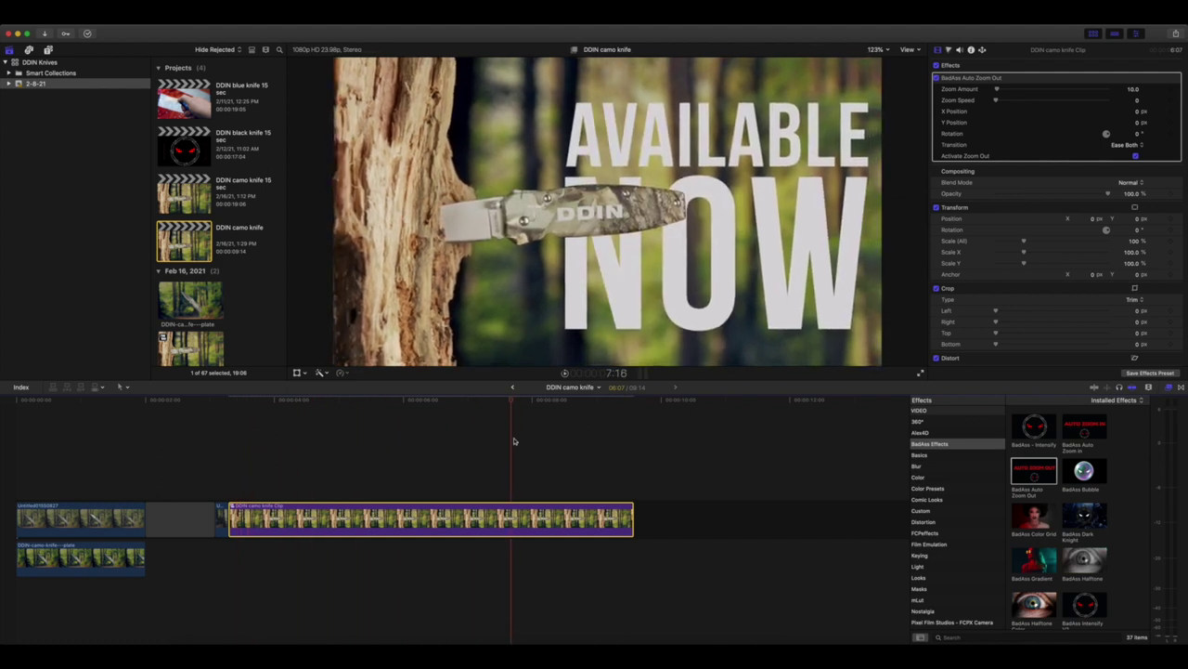
left_click_drag(514, 441, 587, 441)
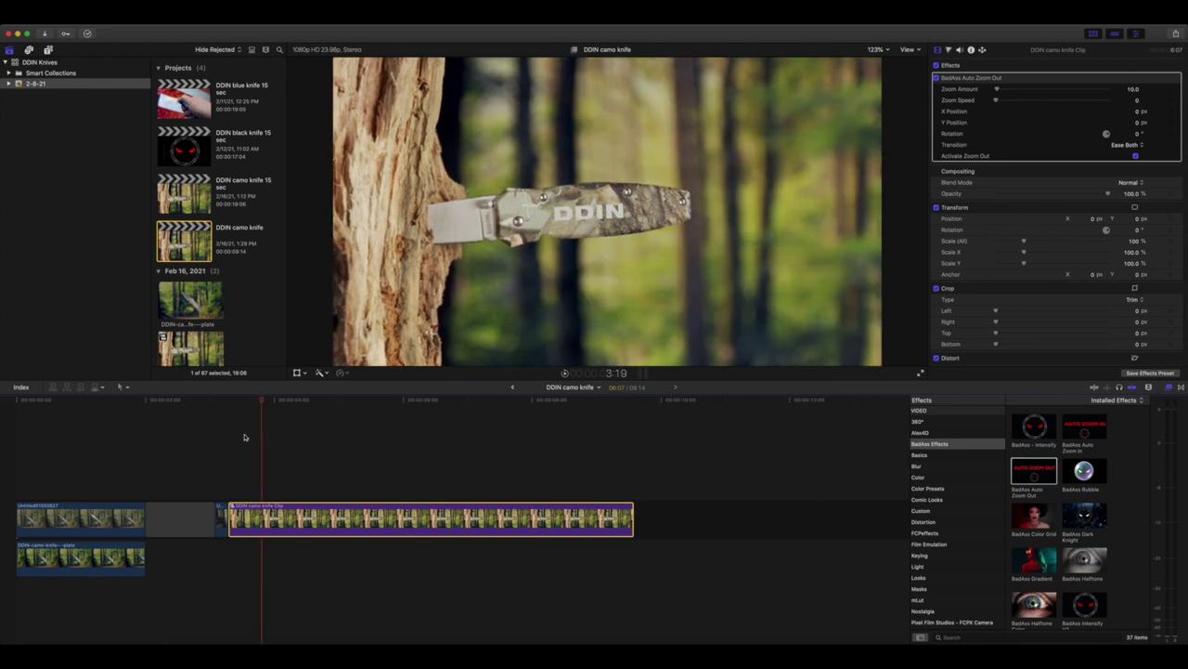
left_click(213, 443)
- Jump to the start and then the end of the compound clip
key("Down")
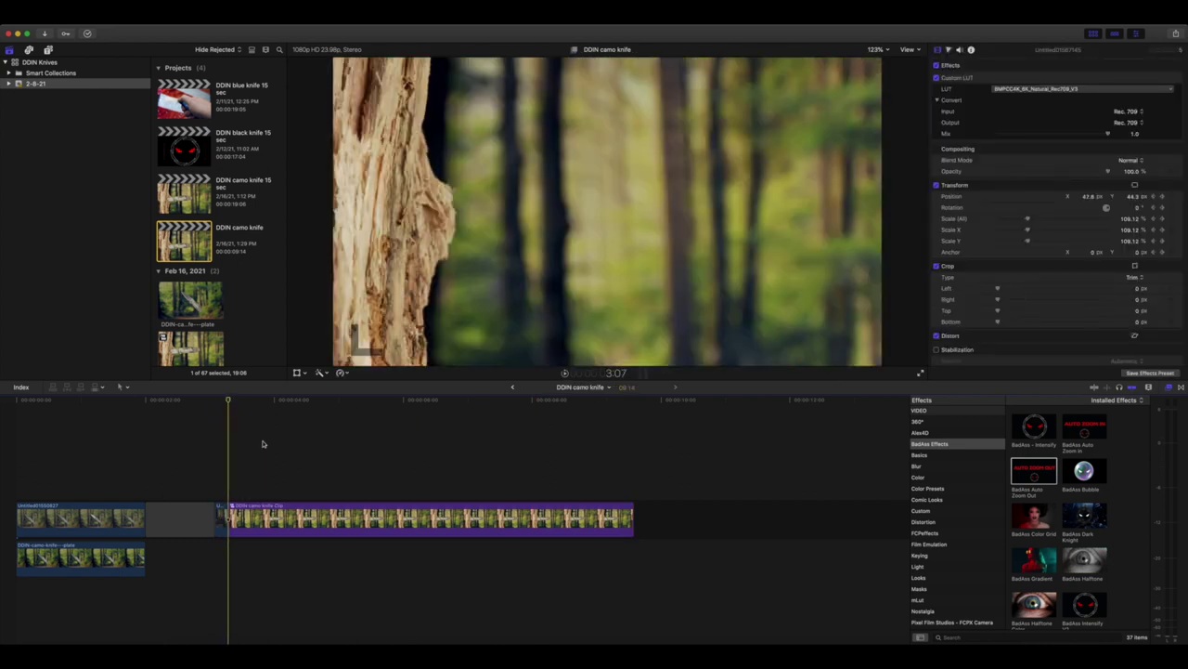
key("Down")
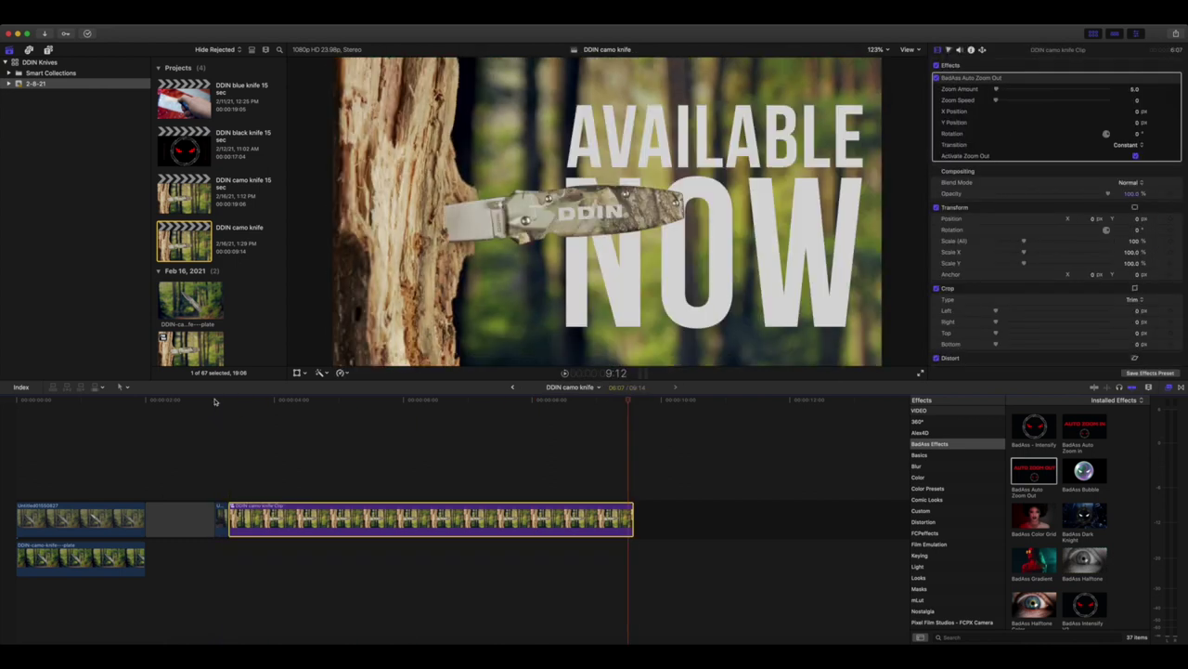